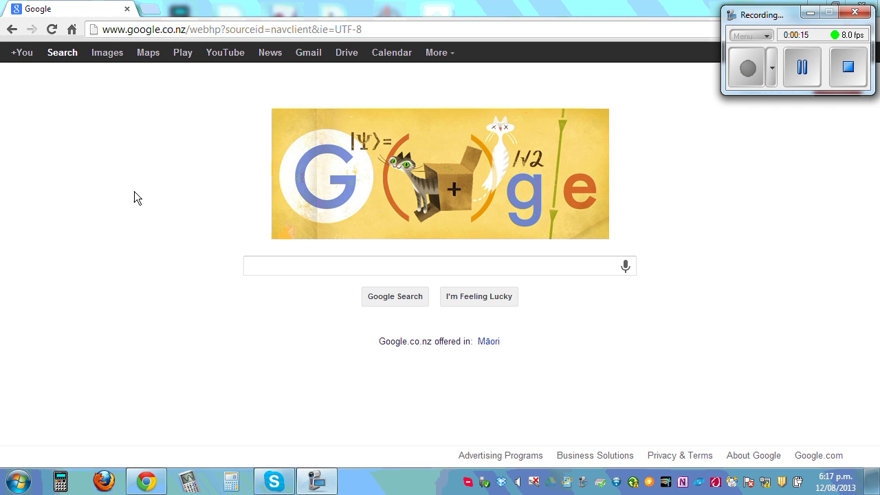
# Search Google for "chbc" and open the Central Hawkes Bay College website
pyautogui.click(254, 267)
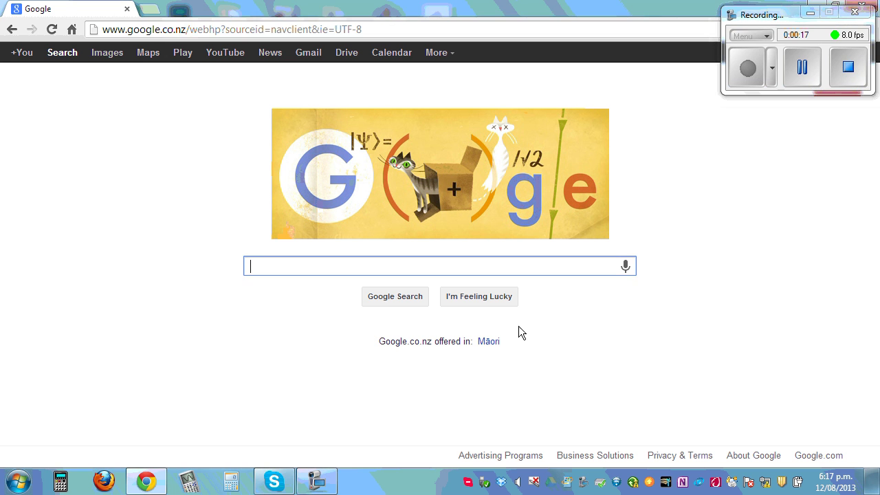
pyautogui.write('ch')
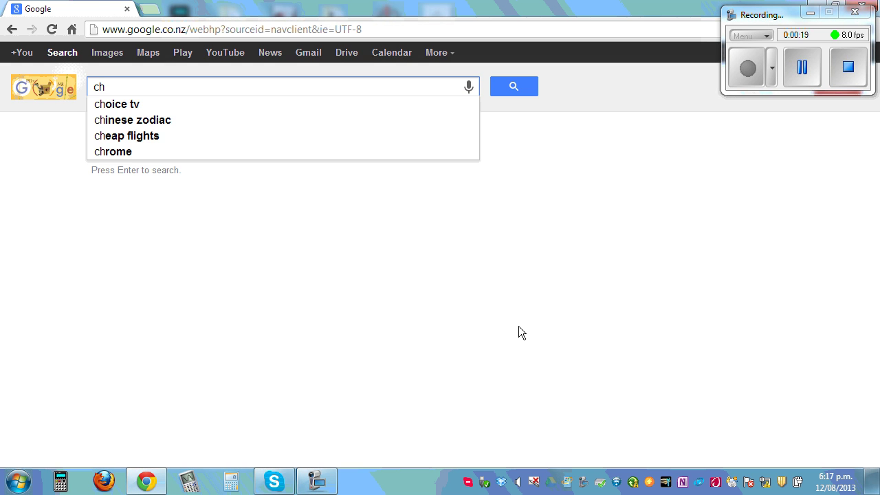
pyautogui.write('bc')
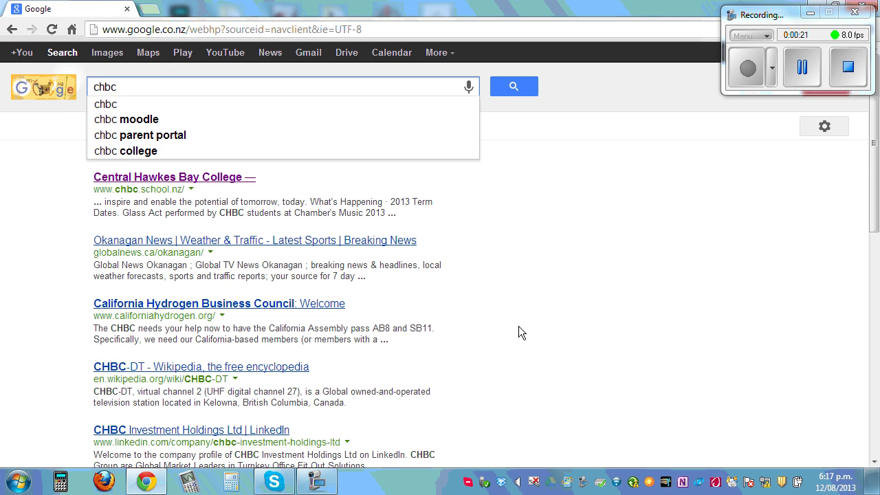
pyautogui.press('Return')
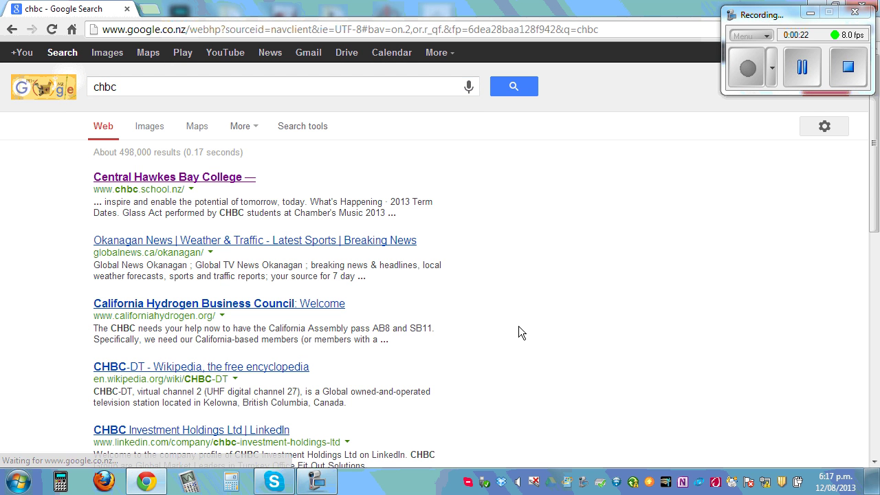
pyautogui.click(182, 179)
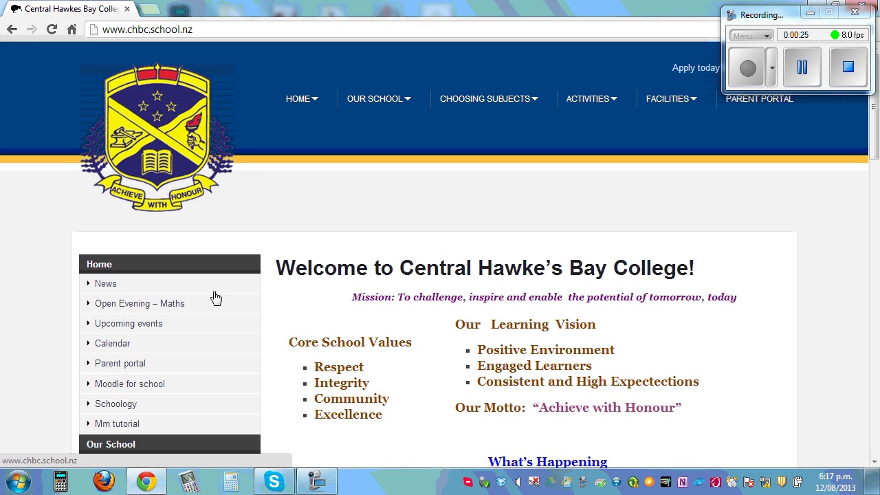
# Open the Open Evening spreadsheet from the Open Evening – Maths page and download it
pyautogui.click(132, 305)
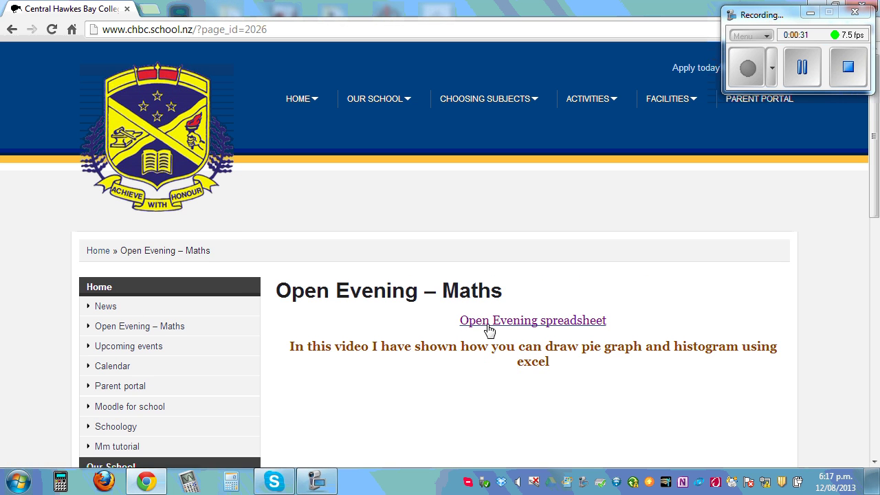
pyautogui.click(488, 321)
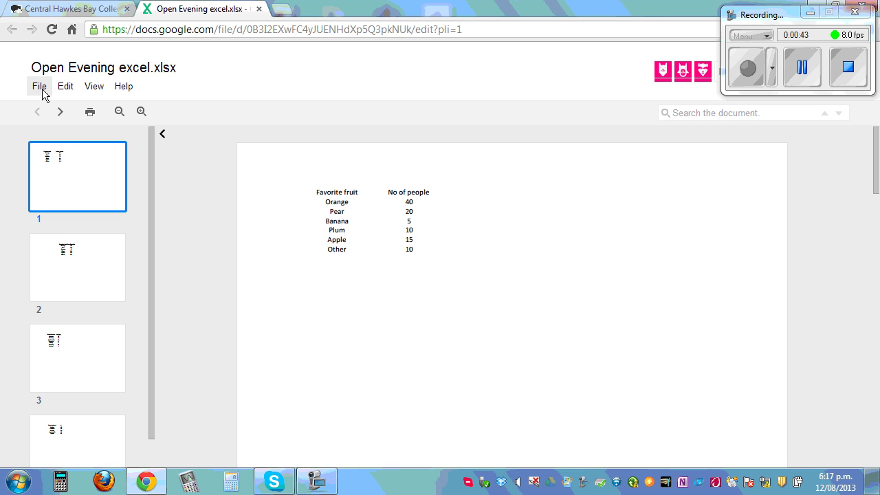
pyautogui.click(41, 91)
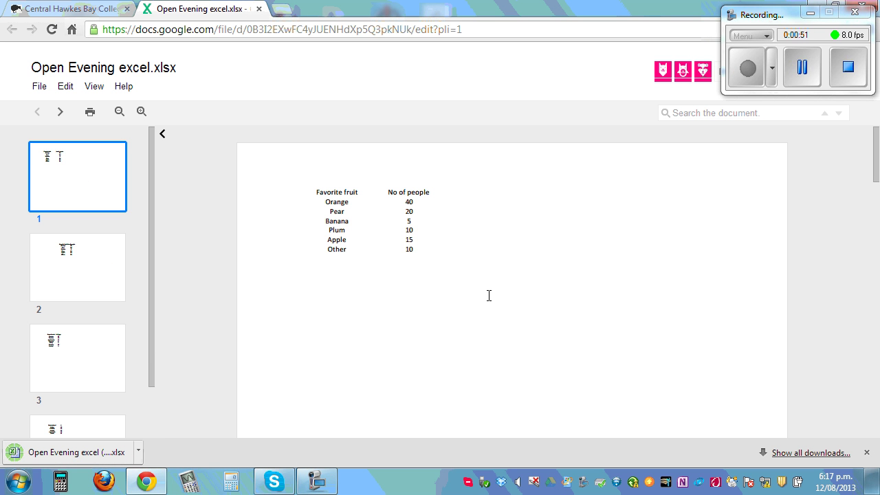
# Open the downloaded workbook in Excel, maximise its window and enable editing
pyautogui.click(30, 454)
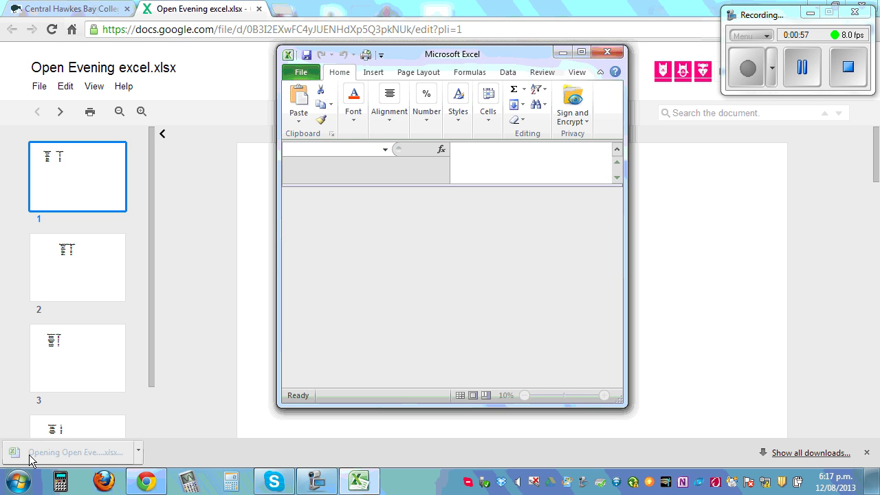
pyautogui.click(581, 53)
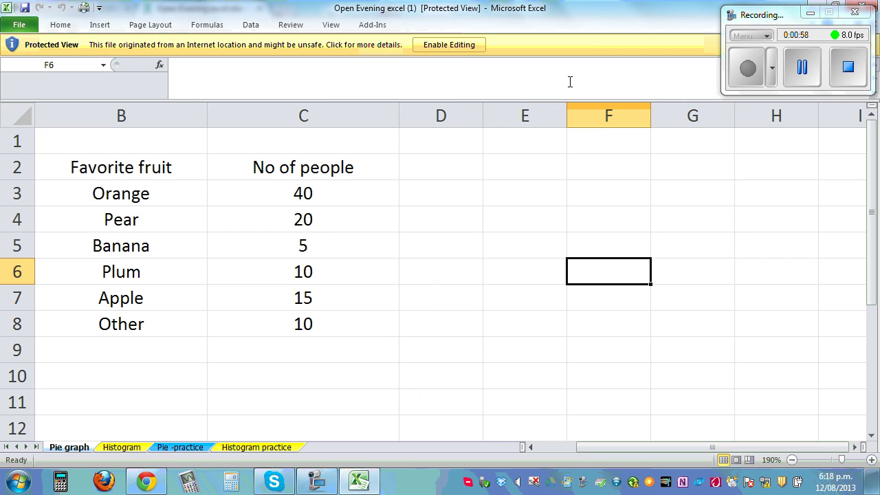
pyautogui.click(440, 49)
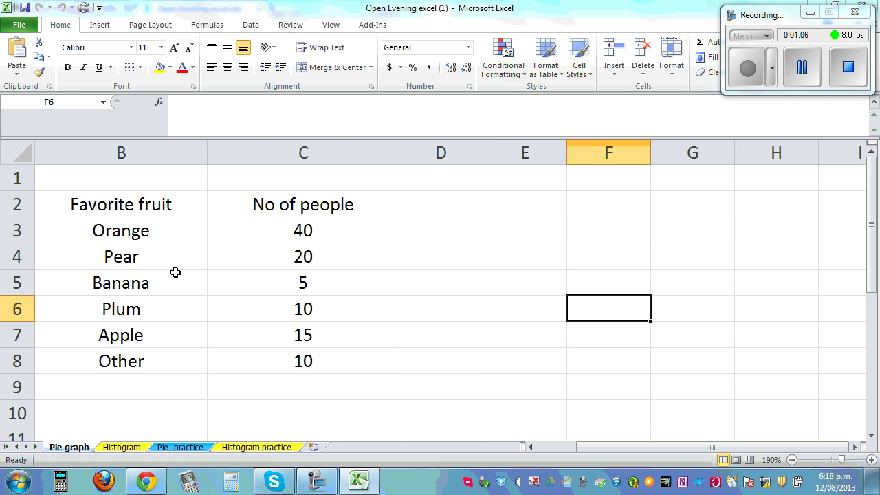
# Look through the data tables on the Histogram, Pie -practice and Histogram practice sheets
pyautogui.click(120, 447)
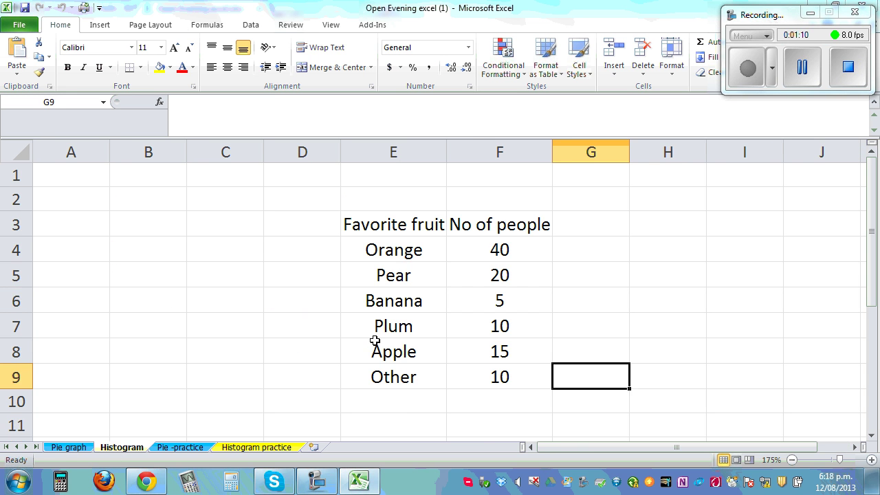
pyautogui.click(181, 448)
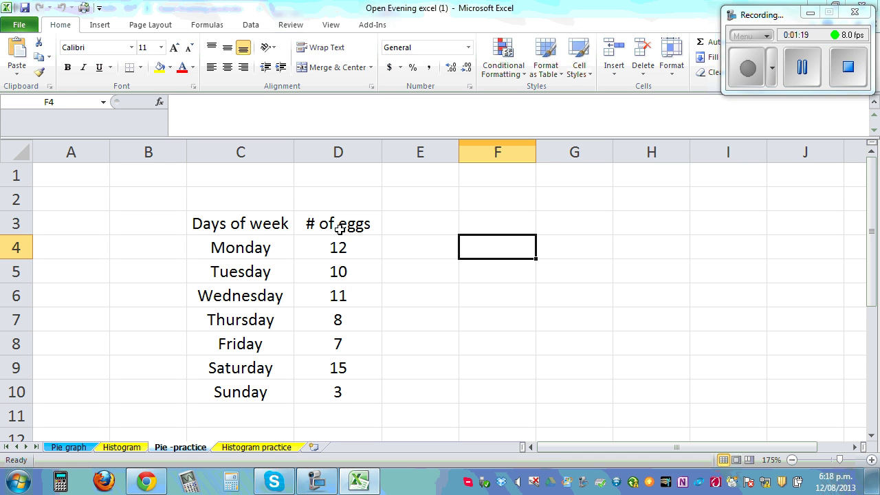
pyautogui.click(249, 448)
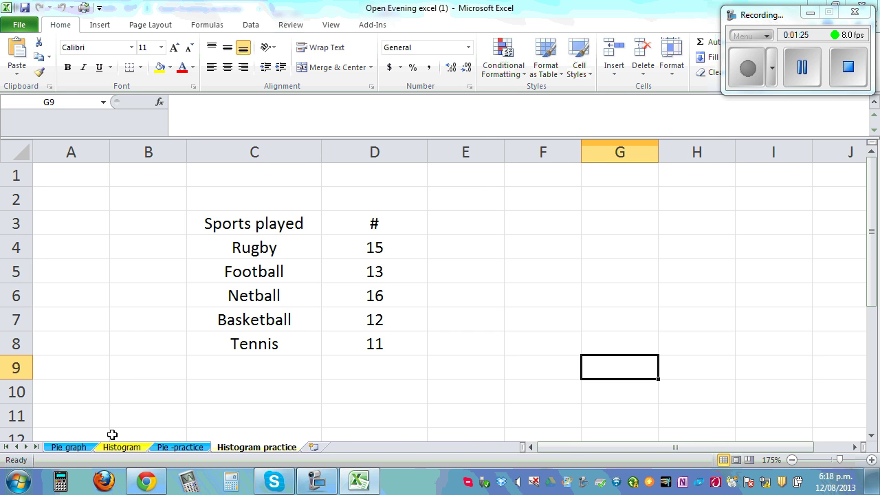
# Return to the Pie graph sheet and widen column D slightly
pyautogui.click(68, 447)
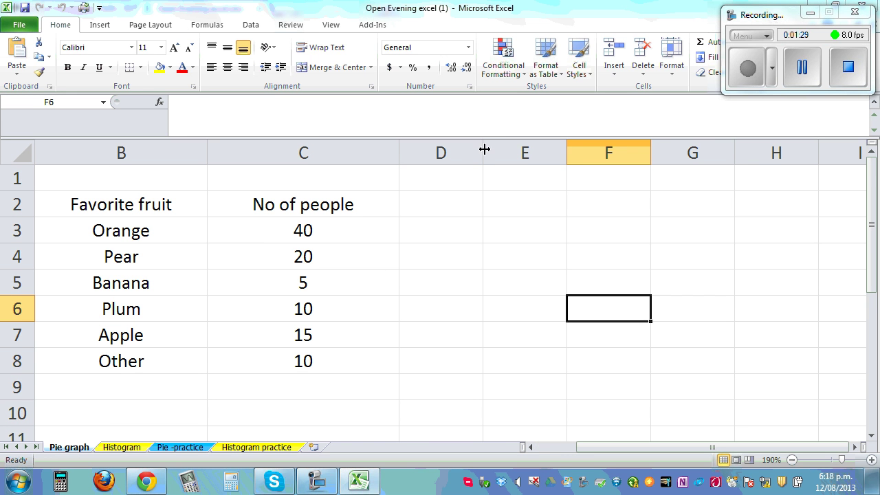
pyautogui.moveTo(483, 148); pyautogui.dragTo(510, 147)
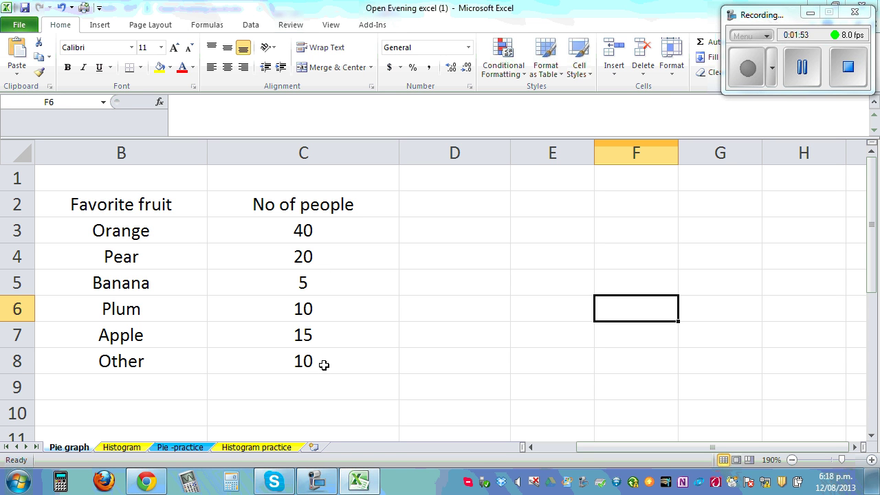
# Add a Total row beneath the fruit table, labelling B9 "Total" and entering =sum(C3:C8) in C9
pyautogui.click(108, 387)
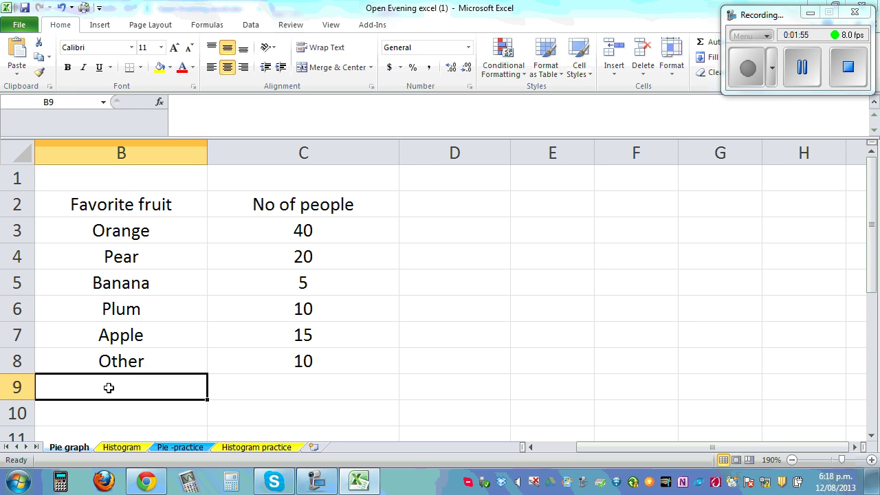
pyautogui.write('Total')
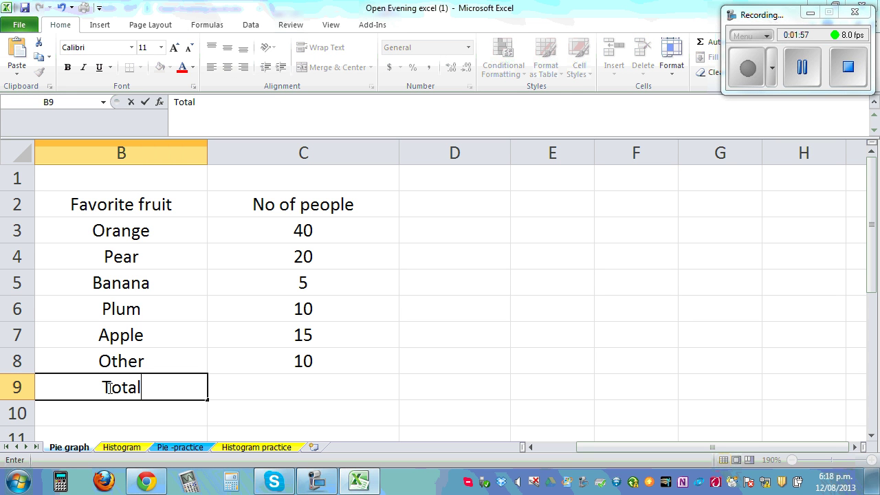
pyautogui.click(300, 392)
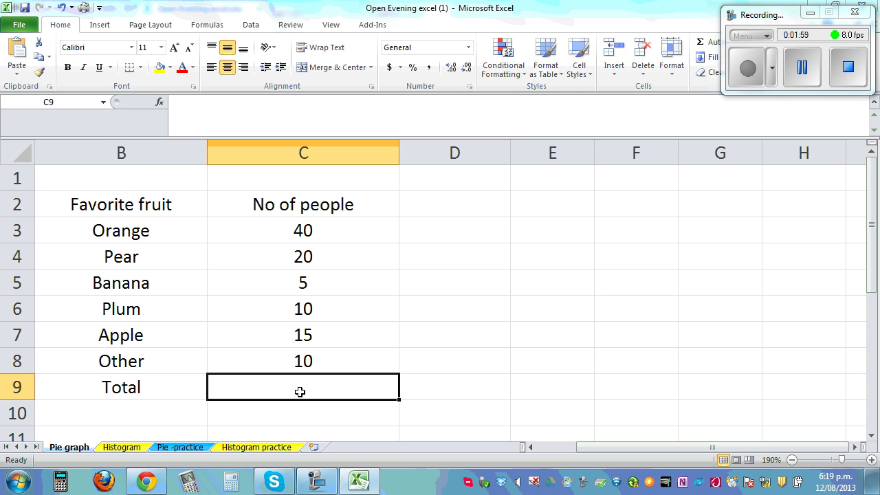
pyautogui.write('=sum')
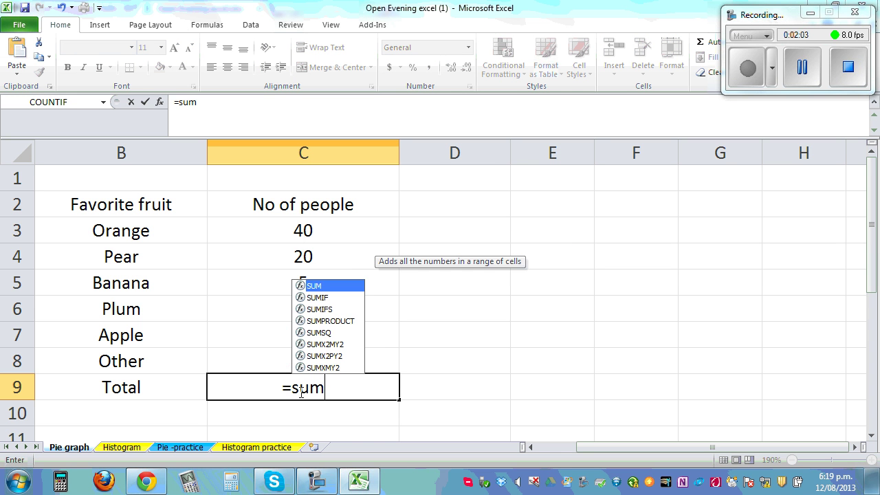
pyautogui.write('(')
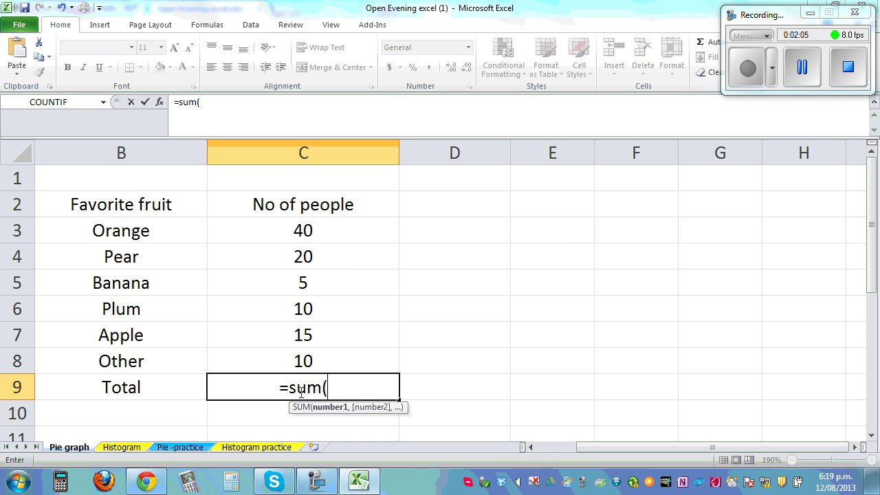
pyautogui.moveTo(295, 226); pyautogui.dragTo(302, 359)
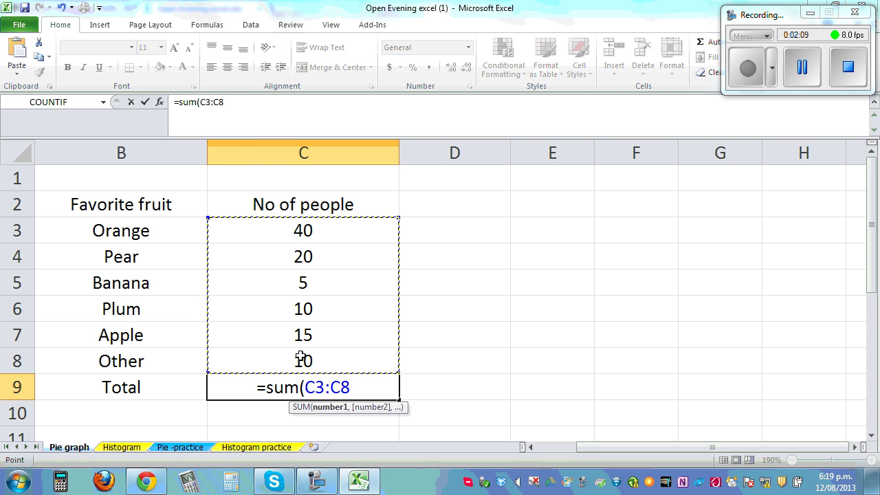
pyautogui.write(')')
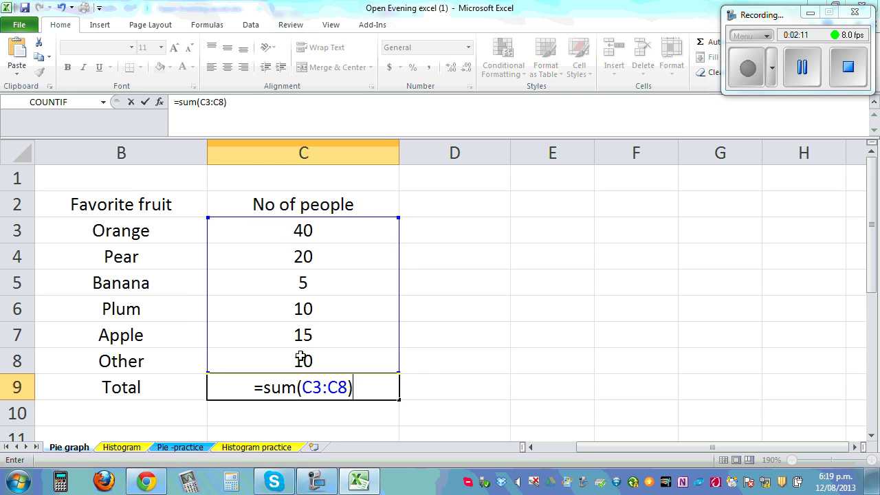
pyautogui.press('Return')
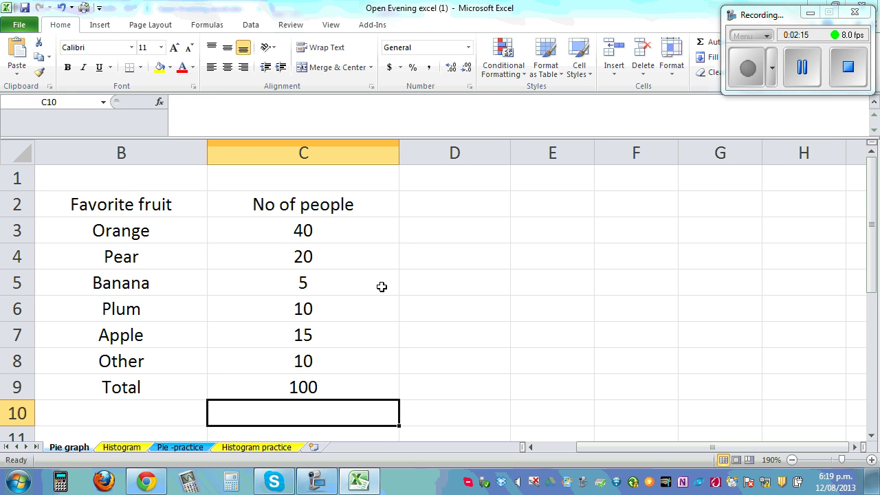
# Clear the Total label and its sum from cells B9:C9
pyautogui.moveTo(106, 389); pyautogui.dragTo(378, 385)
pyautogui.press('Delete')
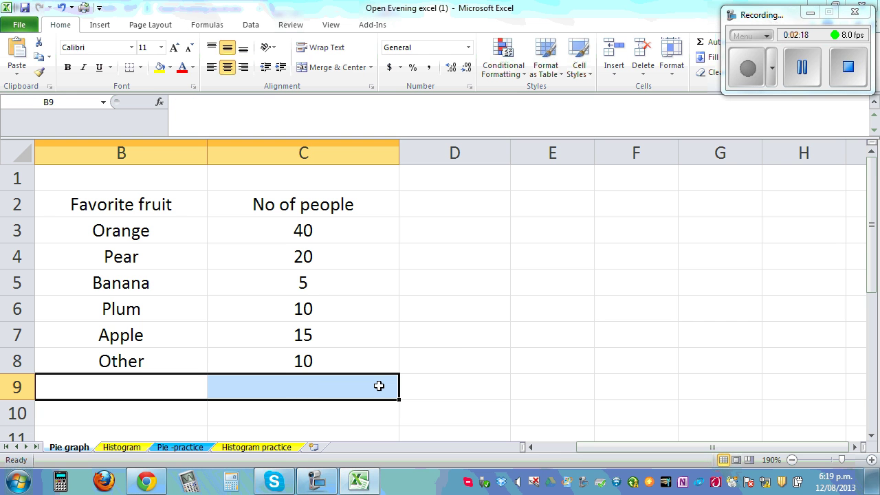
pyautogui.click(468, 338)
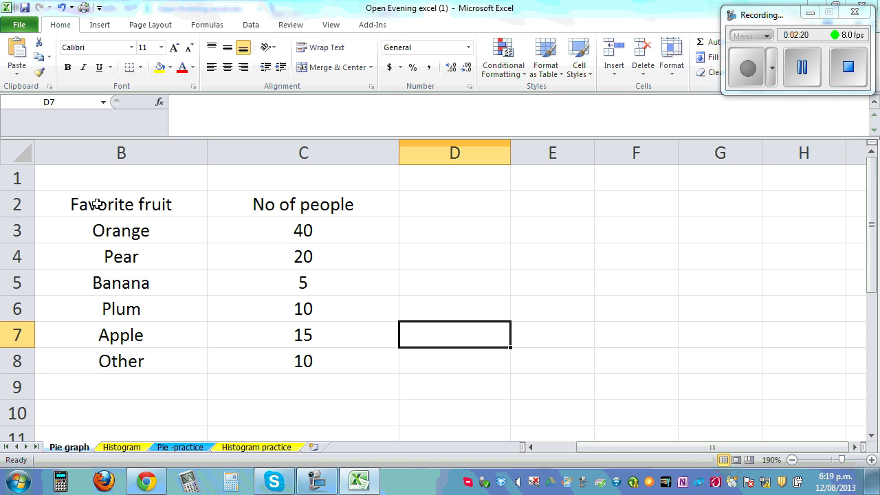
# Insert a basic 2-D pie chart from the favorite fruit table in B2:C8
pyautogui.moveTo(96, 205); pyautogui.dragTo(285, 366)
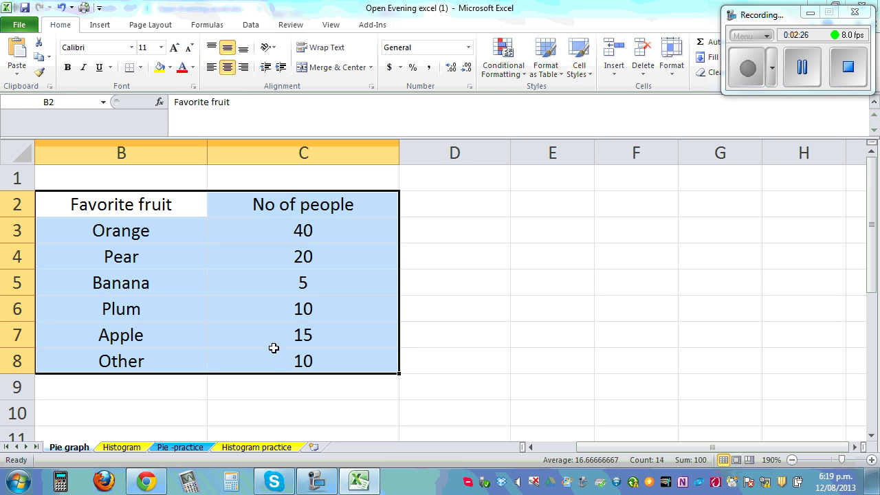
pyautogui.click(100, 25)
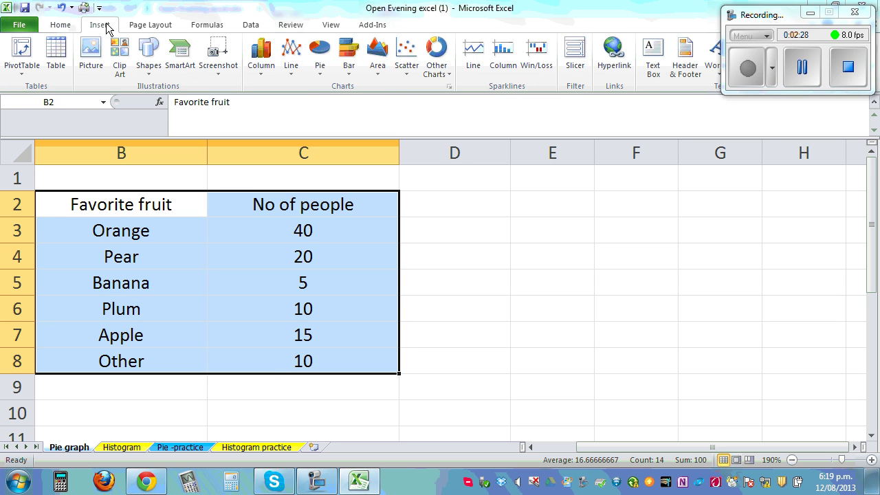
pyautogui.click(318, 76)
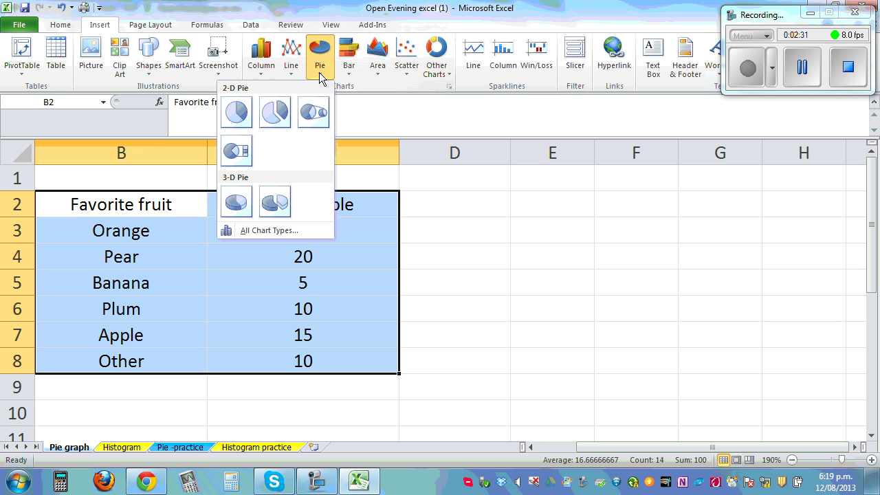
pyautogui.click(239, 118)
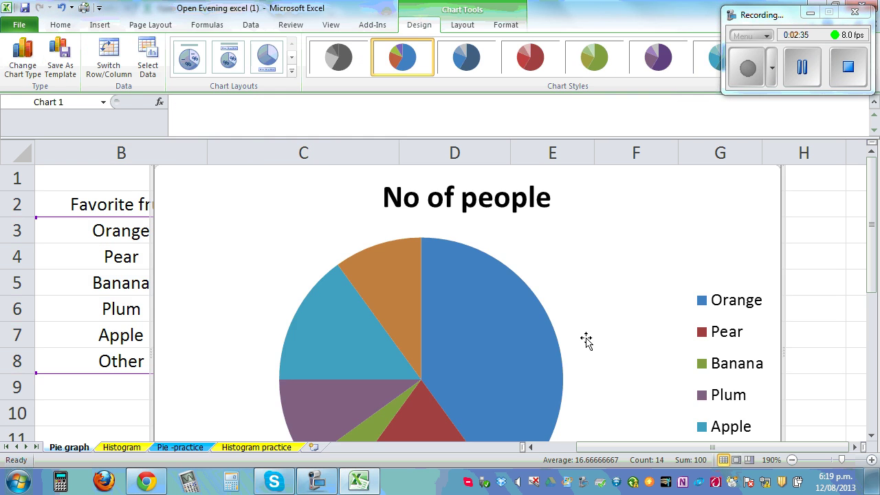
# Shrink the pie chart in two passes from its lower corner and move it down to begin at row 2
pyautogui.scroll(-3, 696, 351)
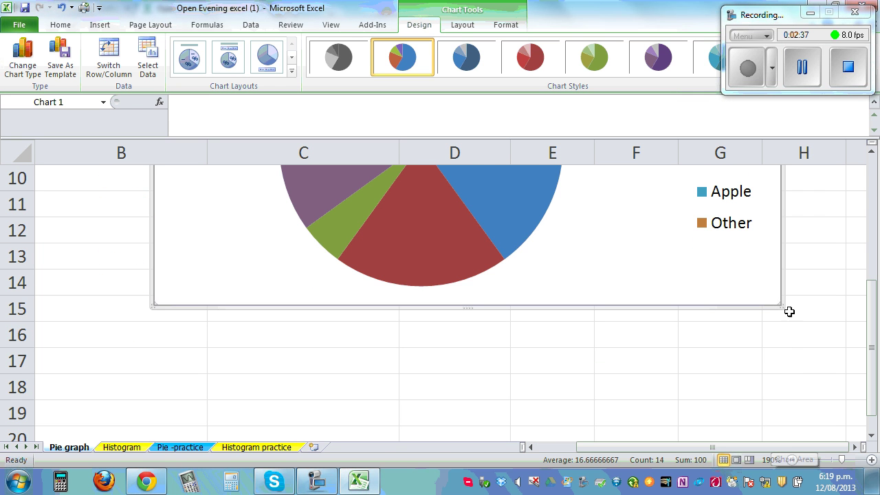
pyautogui.moveTo(781, 306); pyautogui.dragTo(695, 260)
pyautogui.scroll(3, 727, 346)
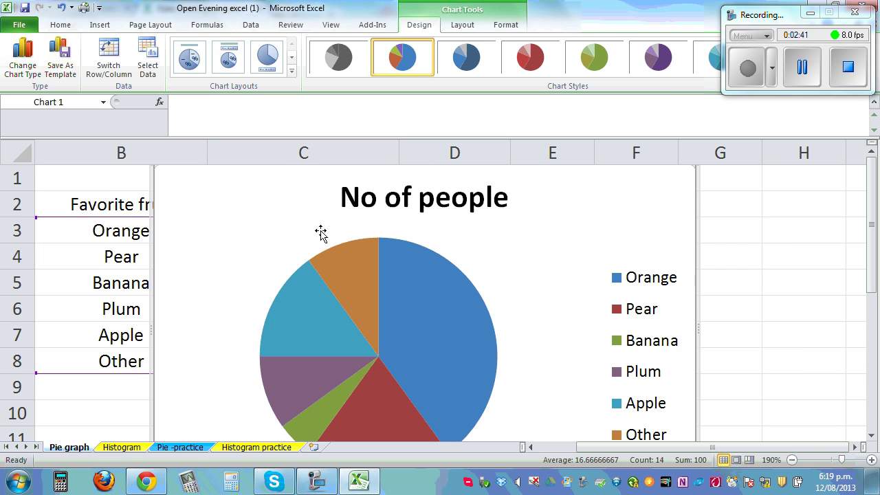
pyautogui.scroll(-1, 687, 412)
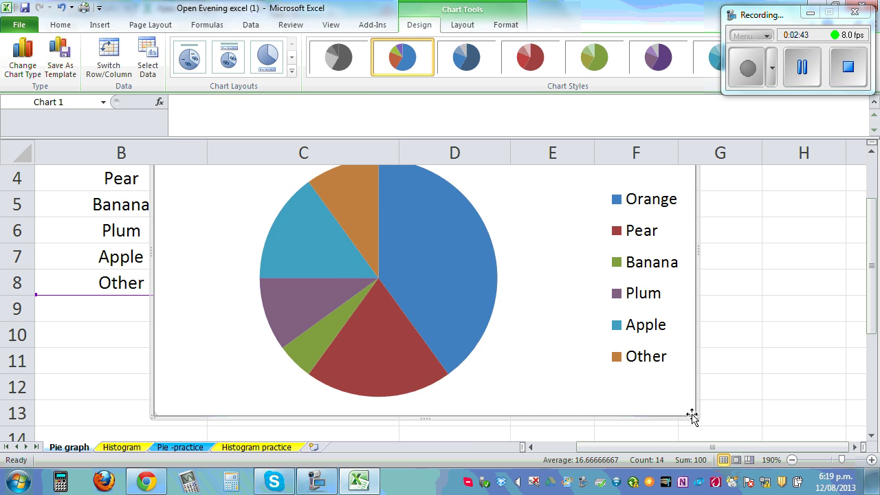
pyautogui.moveTo(694, 416); pyautogui.dragTo(657, 386)
pyautogui.scroll(1, 756, 358)
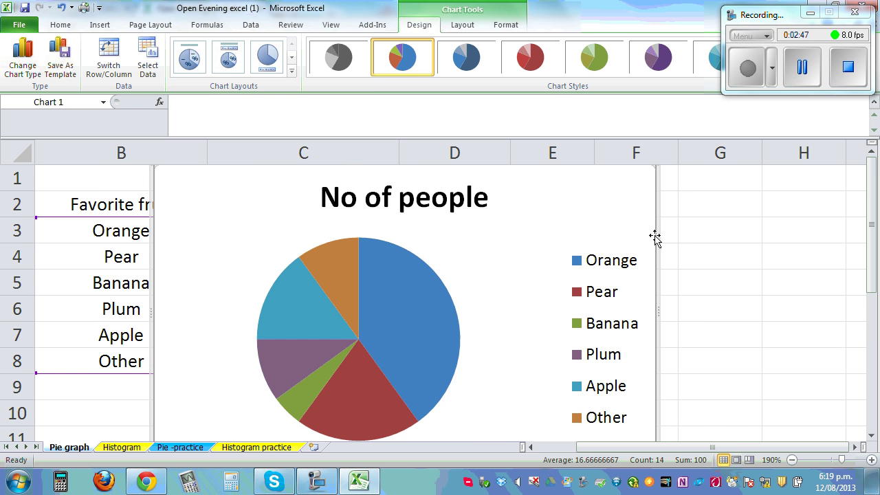
pyautogui.moveTo(618, 189); pyautogui.dragTo(615, 215)
# Replace the pie chart's title with "Pie graph of favourite fruit of 100 people"
pyautogui.click(481, 223)
pyautogui.click(486, 227)
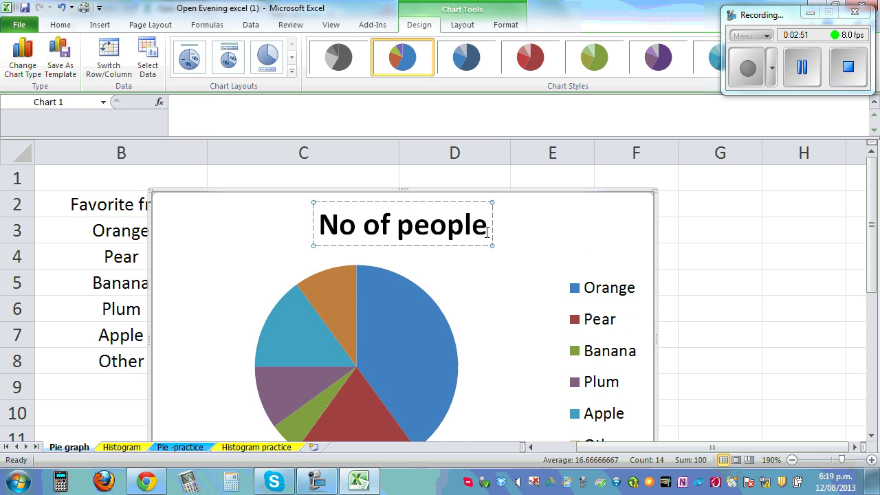
pyautogui.press('BackSpace')
pyautogui.press('BackSpace')
pyautogui.press('BackSpace')
pyautogui.press('BackSpace')
pyautogui.press('BackSpace')
pyautogui.press('BackSpace')
pyautogui.press('BackSpace')
pyautogui.press('BackSpace')
pyautogui.press('BackSpace')
pyautogui.press('BackSpace')
pyautogui.press('BackSpace')
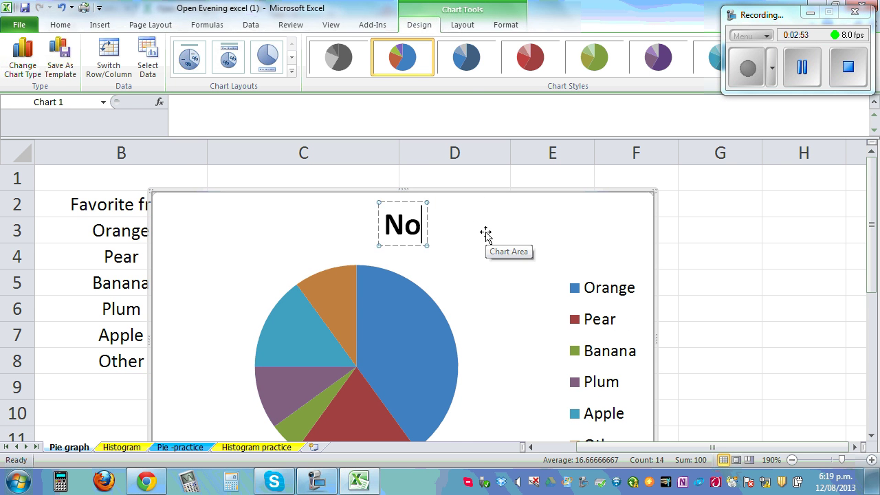
pyautogui.press('BackSpace')
pyautogui.write('Pie graph')
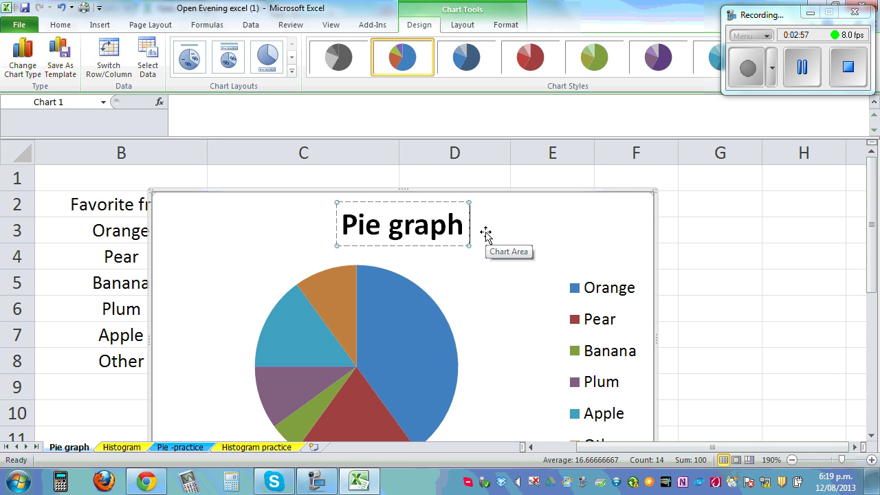
pyautogui.write(' of f')
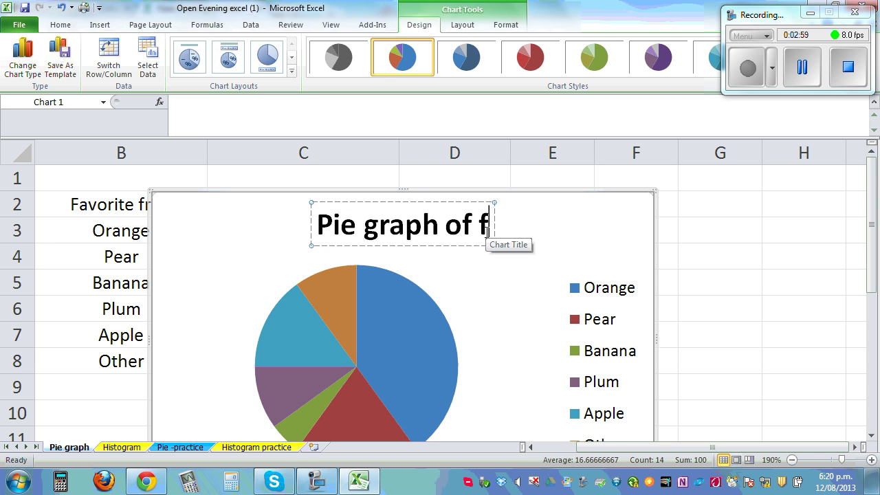
pyautogui.write('avourt')
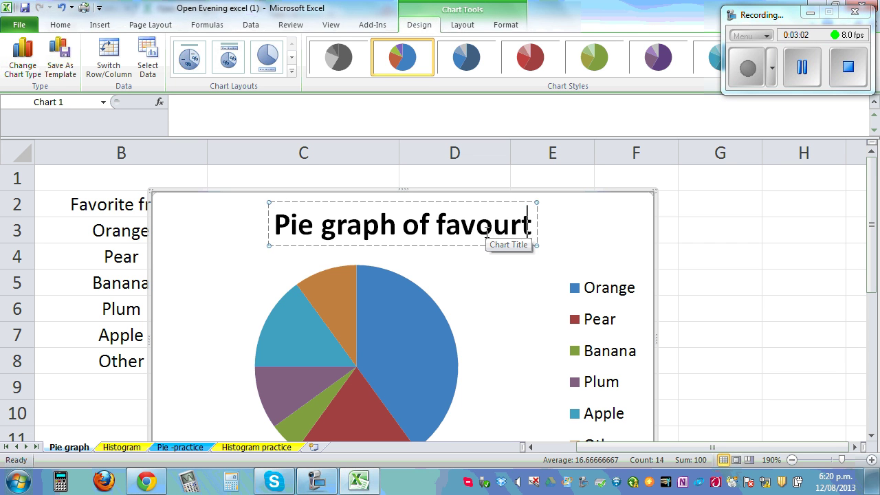
pyautogui.press('BackSpace')
pyautogui.write('ite f')
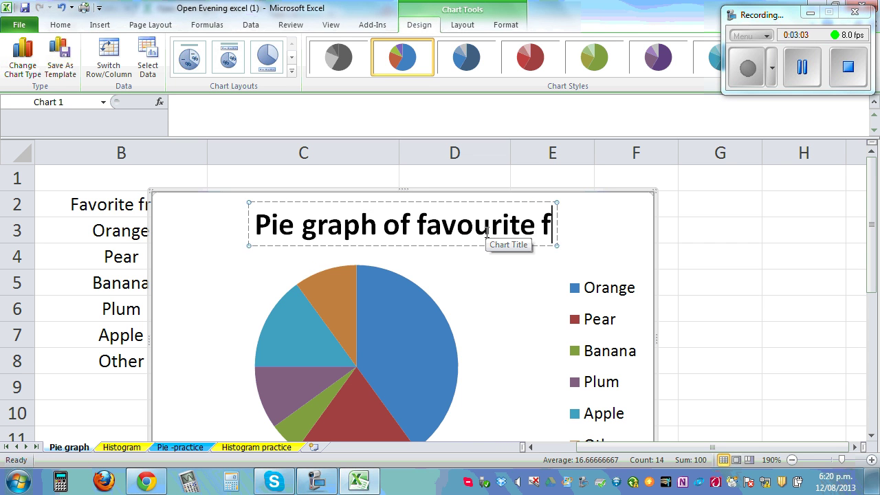
pyautogui.write('ruit of ')
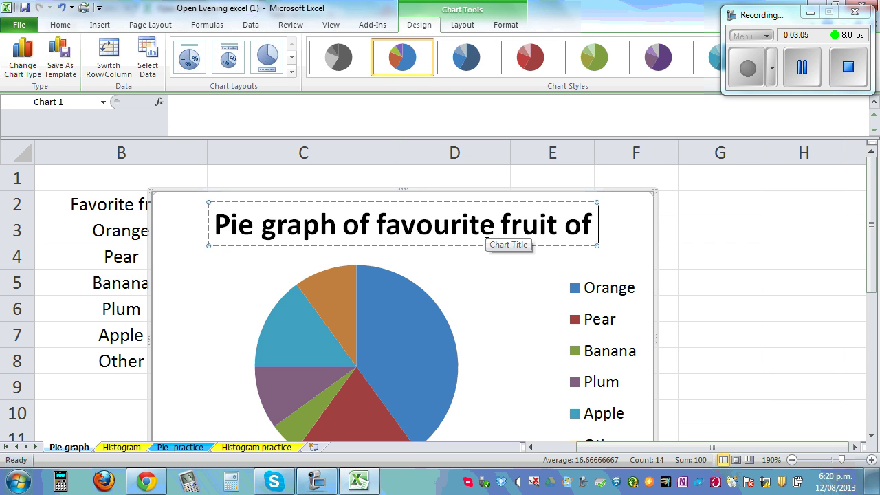
pyautogui.write('100 pe')
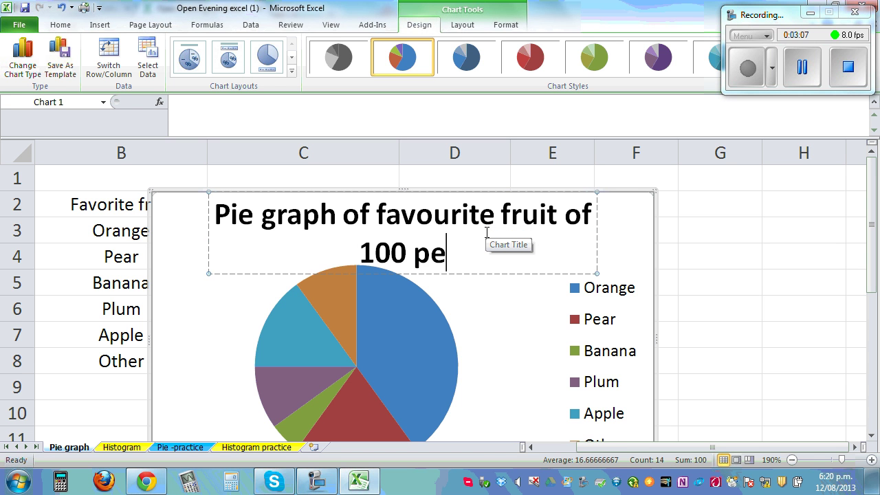
pyautogui.write('ople')
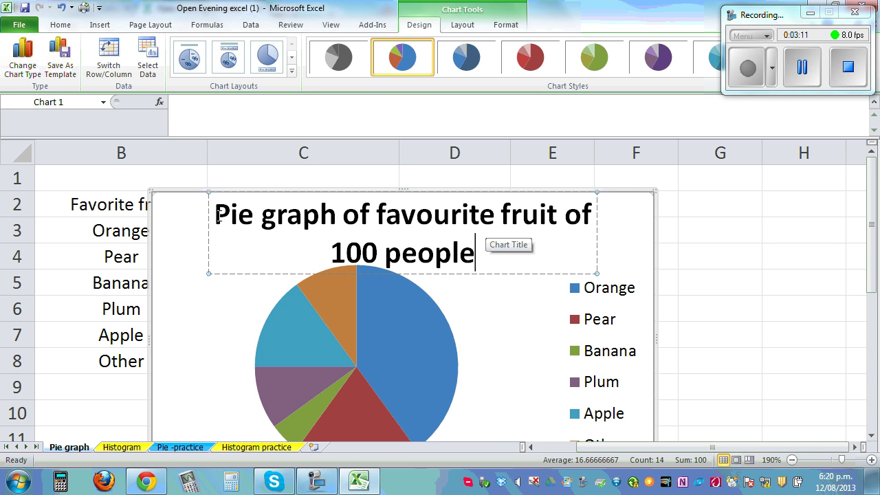
# Set the whole chart title's font size to 11 and move the title up to the chart's upper edge
pyautogui.moveTo(216, 215); pyautogui.dragTo(497, 257)
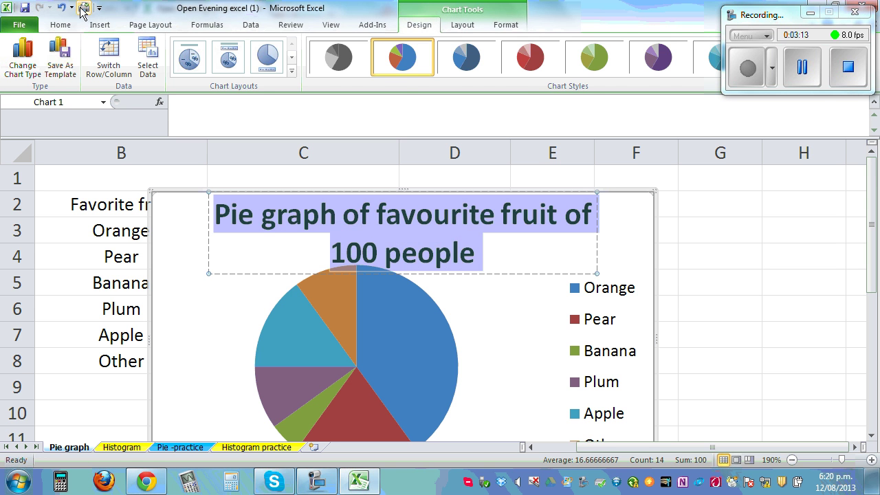
pyautogui.click(59, 24)
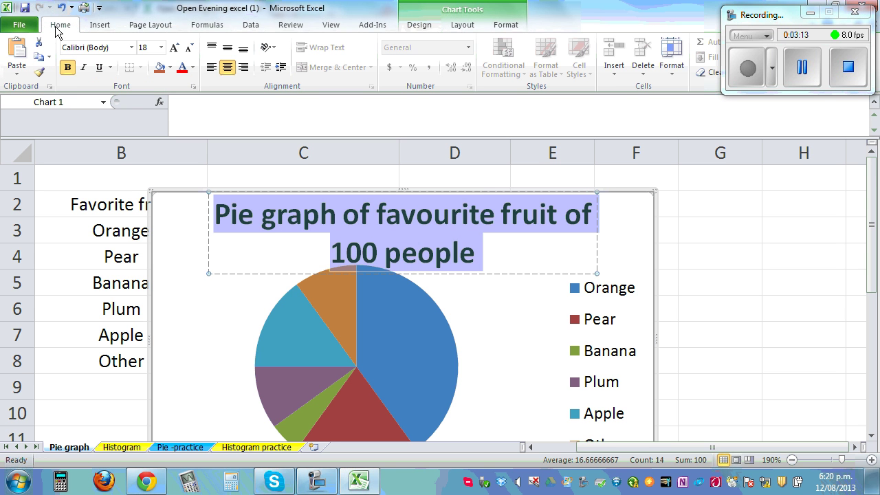
pyautogui.click(161, 48)
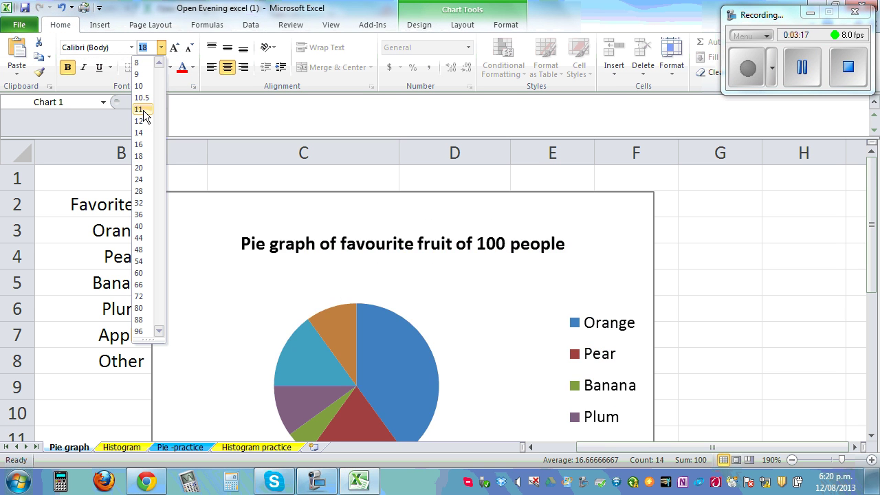
pyautogui.click(142, 110)
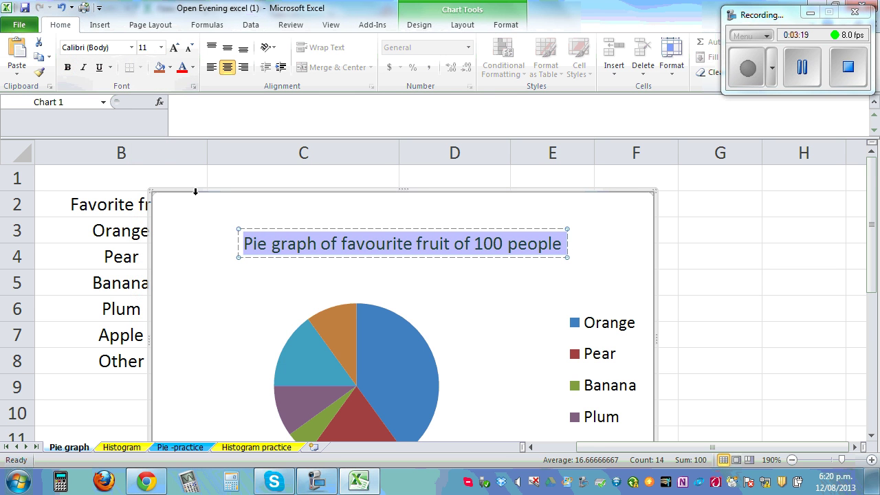
pyautogui.click(373, 220)
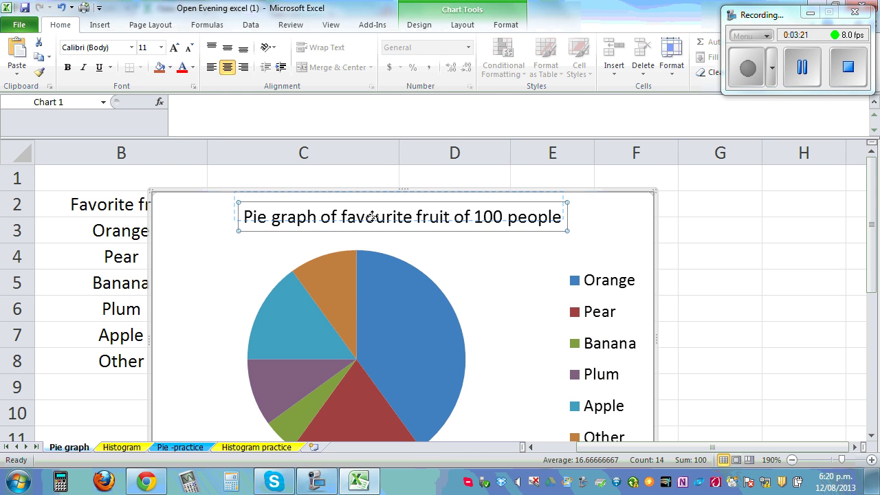
pyautogui.scroll(-1, 513, 304)
pyautogui.scroll(1, 515, 334)
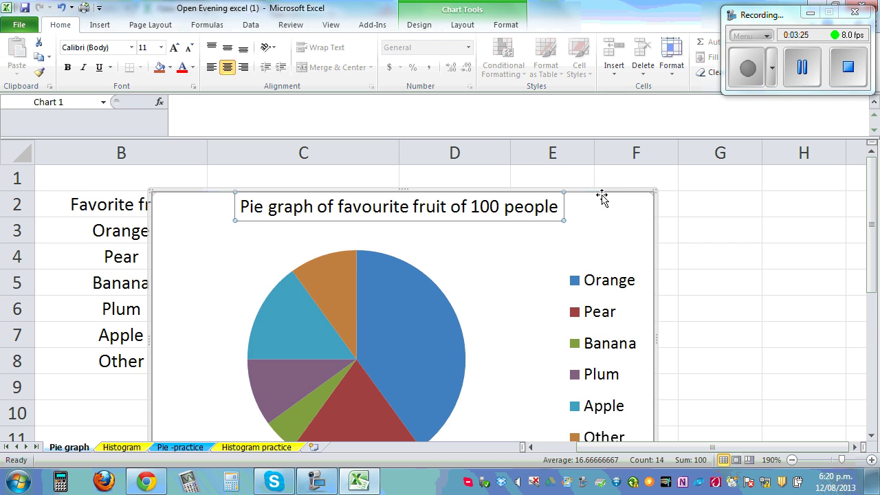
# Move the pie chart below the fruit table so that it begins at row 10
pyautogui.moveTo(602, 197); pyautogui.dragTo(618, 283)
pyautogui.moveTo(481, 285); pyautogui.dragTo(476, 401)
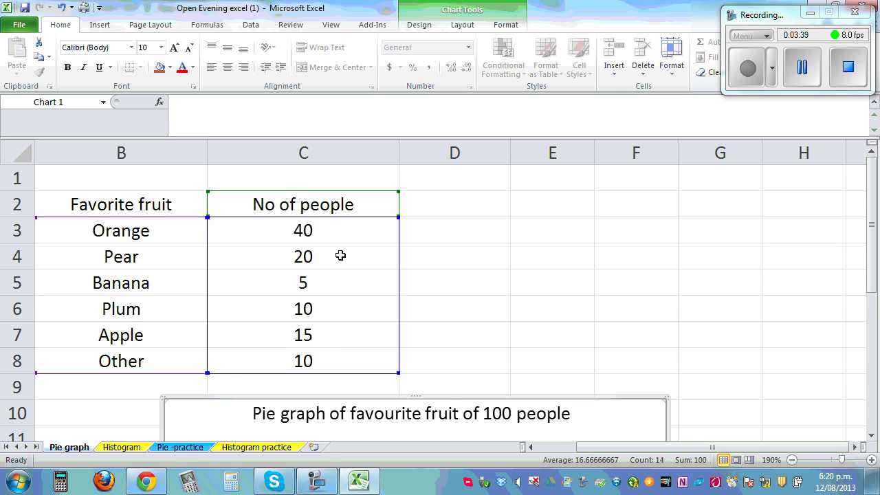
pyautogui.scroll(-3, 341, 256)
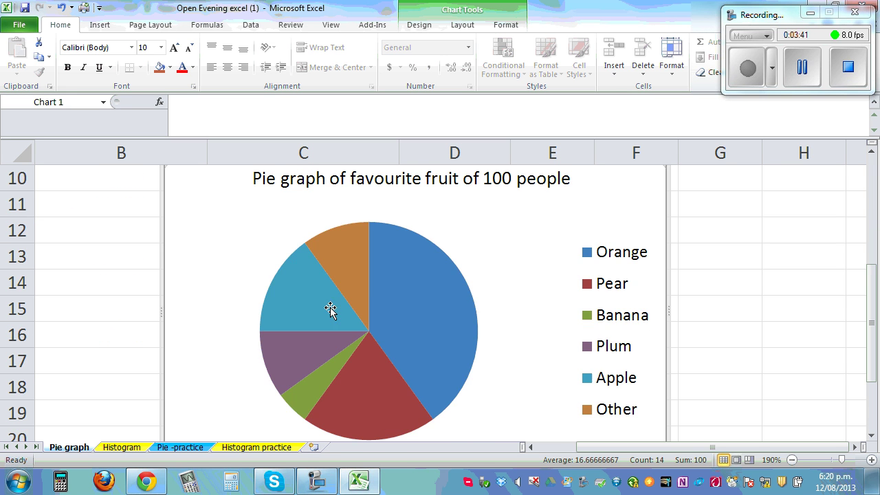
pyautogui.scroll(3, 663, 319)
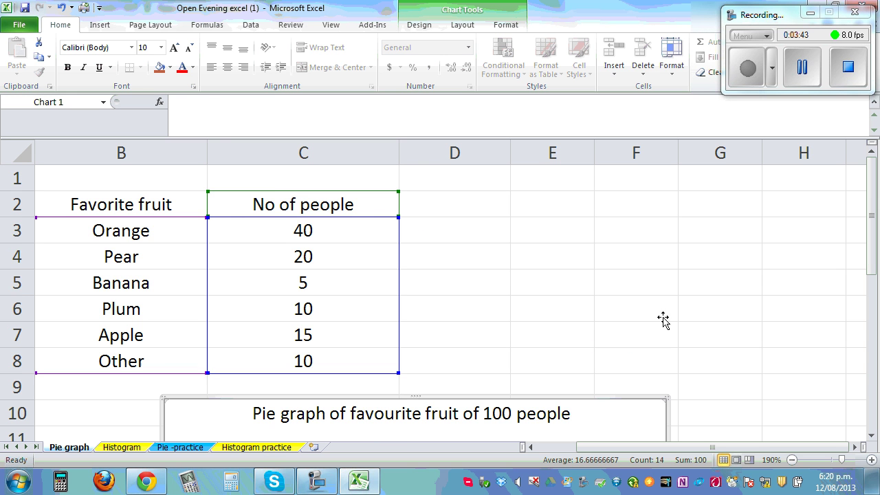
# Add data labels to the pie chart's "No of people" series
pyautogui.scroll(-3, 662, 317)
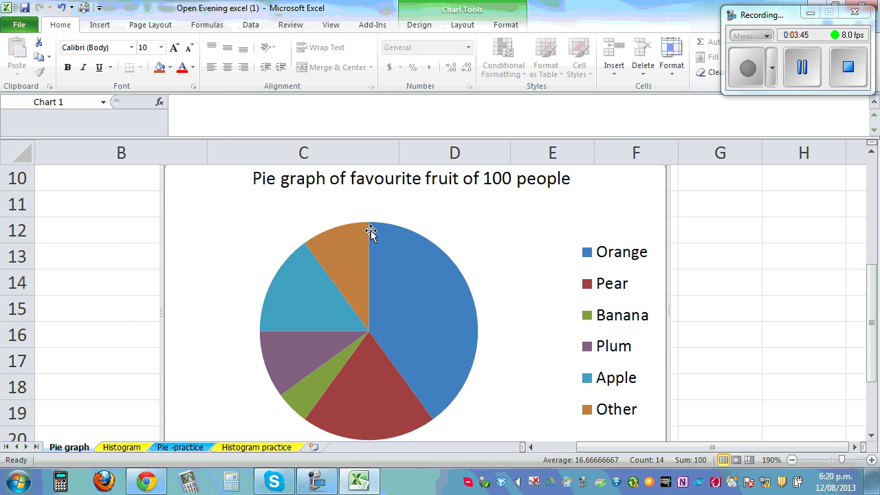
pyautogui.moveTo(382, 301)
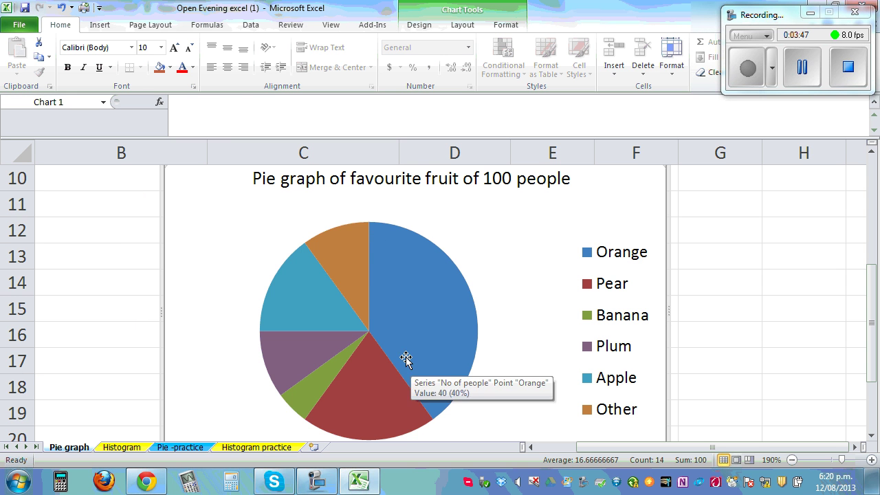
pyautogui.rightClick(318, 317)
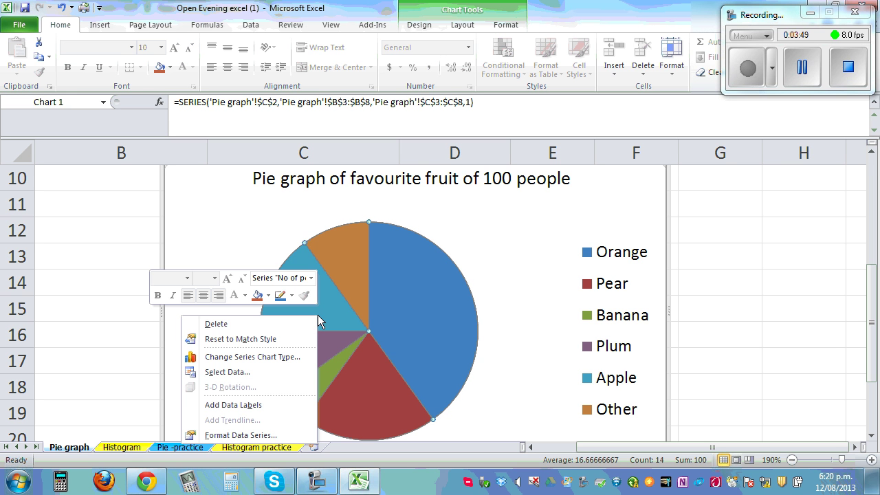
pyautogui.click(259, 408)
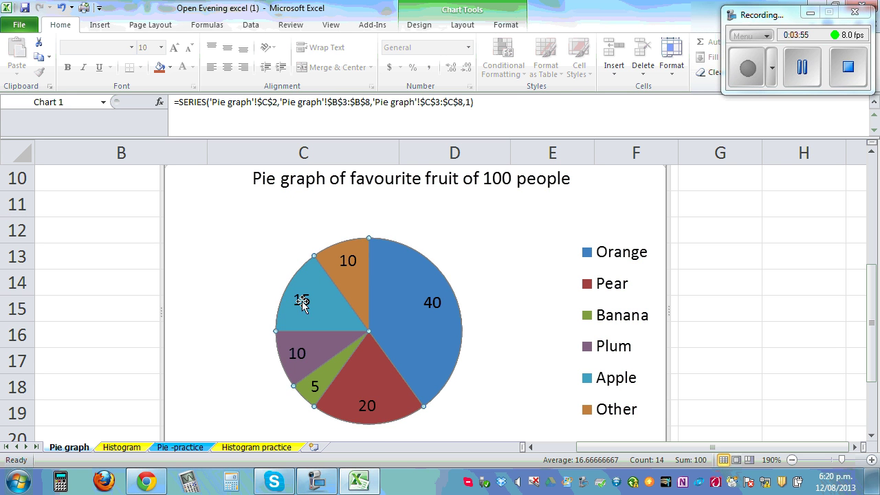
# Move the data labels of all six slices outside the pie, each placed beside its own slice
pyautogui.moveTo(302, 300); pyautogui.dragTo(268, 291)
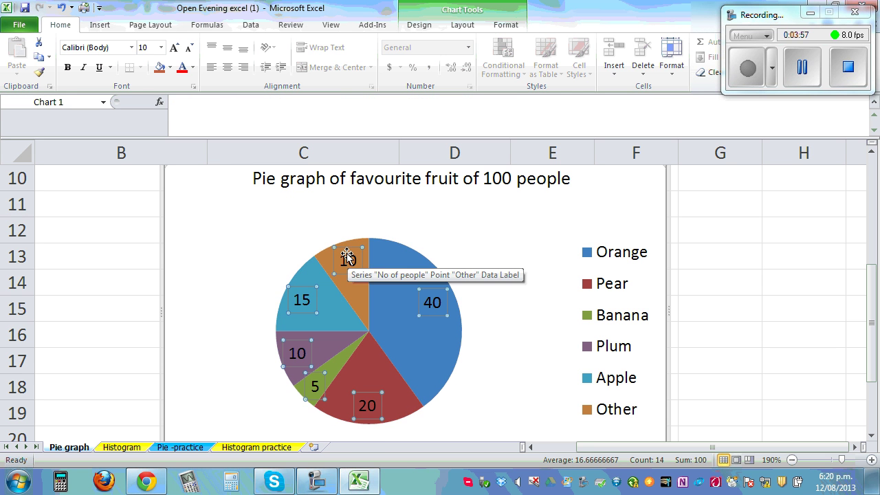
pyautogui.moveTo(346, 250); pyautogui.dragTo(341, 220)
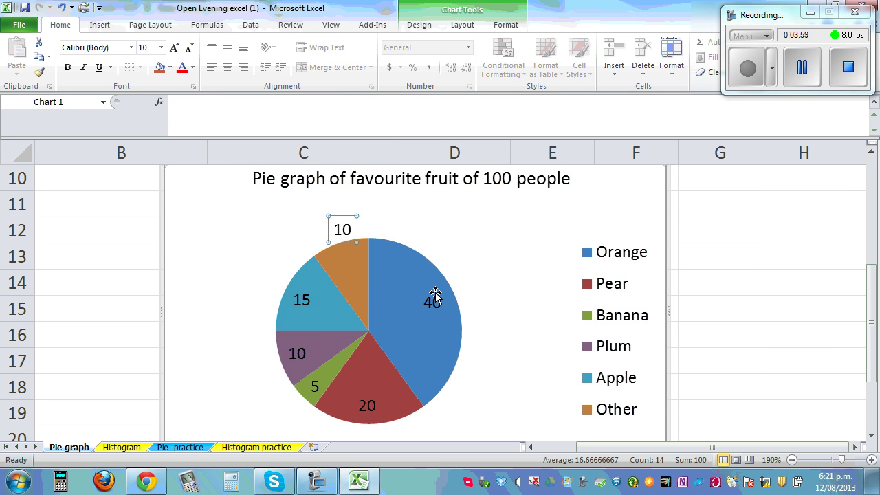
pyautogui.moveTo(434, 309); pyautogui.dragTo(489, 287)
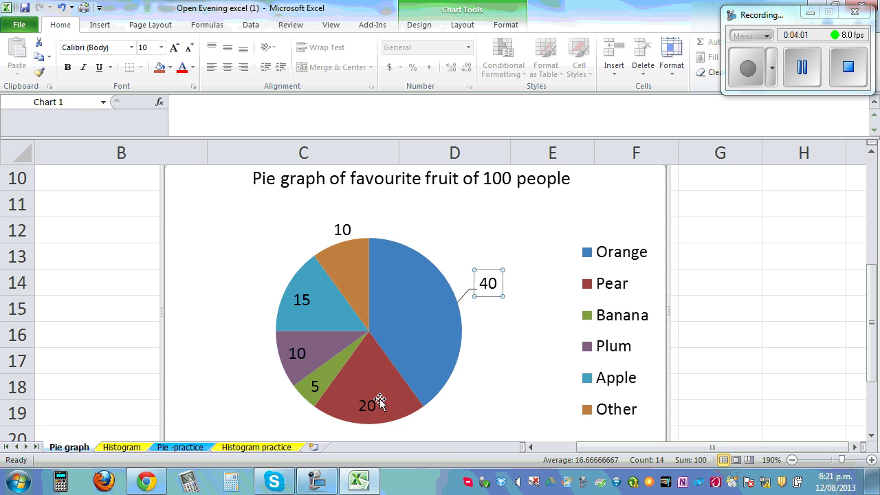
pyautogui.moveTo(374, 410); pyautogui.dragTo(433, 429)
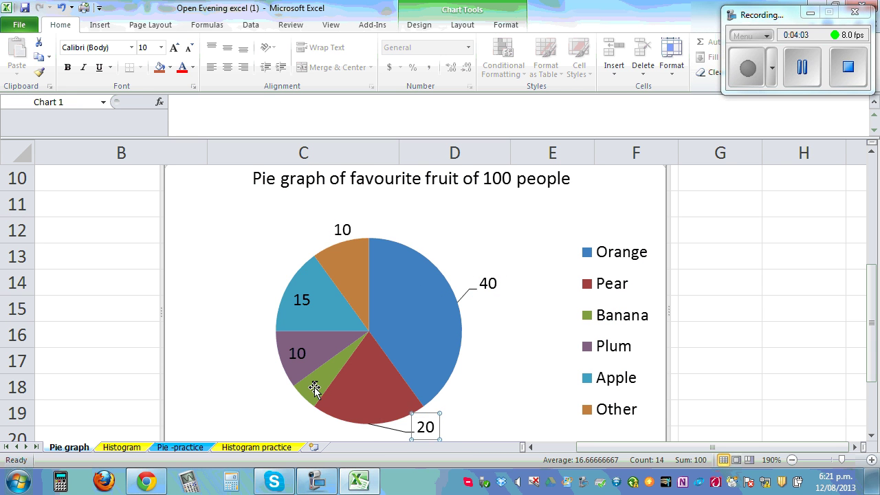
pyautogui.moveTo(310, 389); pyautogui.dragTo(282, 408)
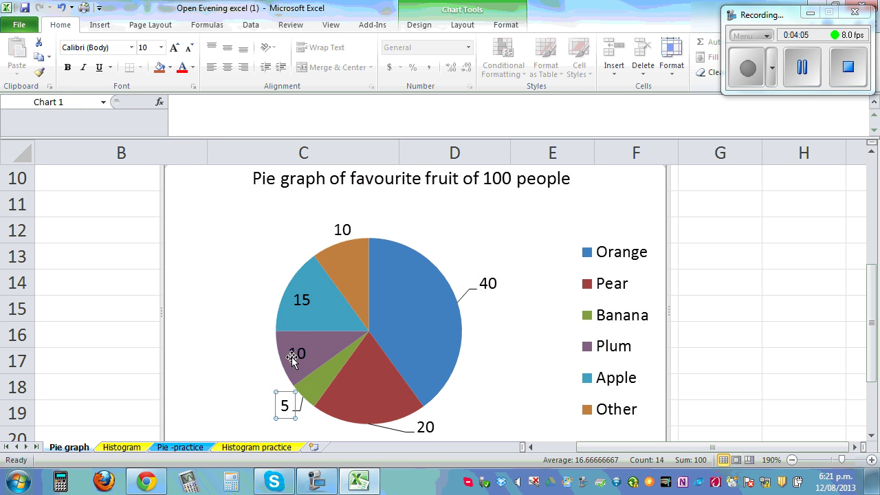
pyautogui.moveTo(292, 355); pyautogui.dragTo(252, 359)
pyautogui.moveTo(299, 299); pyautogui.dragTo(258, 290)
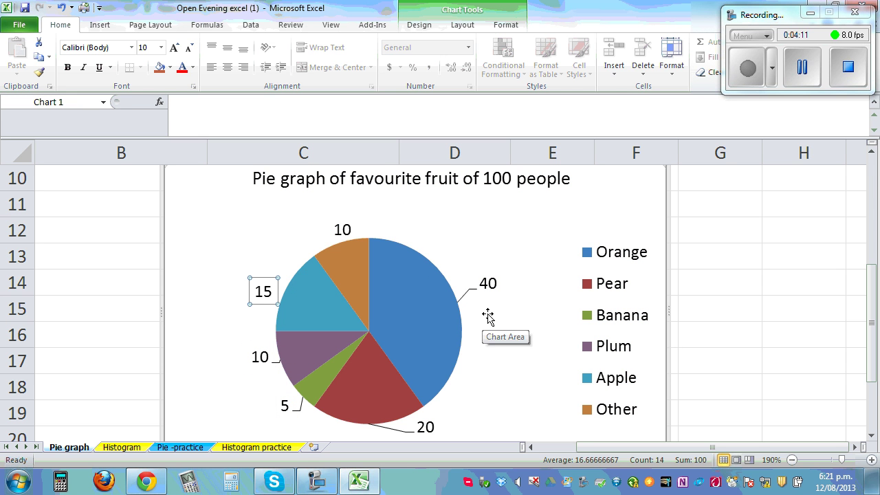
# Format the pie chart's data labels to show the percentage together with the value
pyautogui.scroll(3, 661, 264)
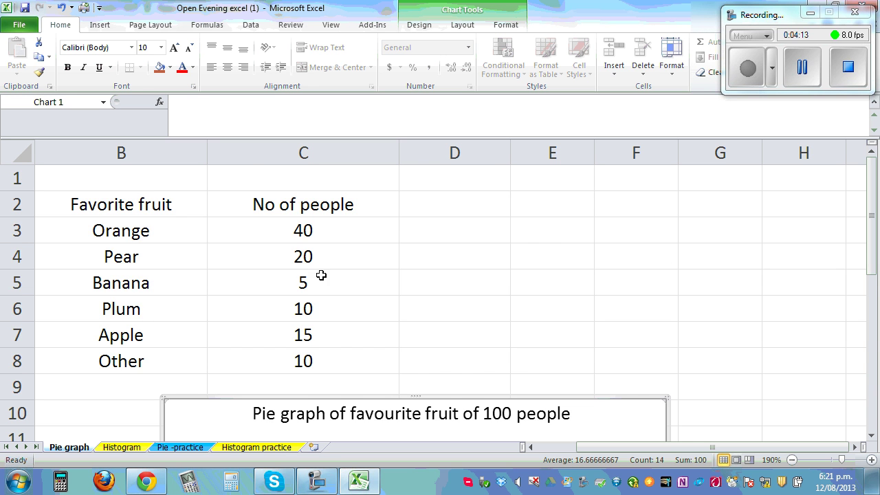
pyautogui.scroll(-2, 532, 328)
pyautogui.scroll(-2, 535, 357)
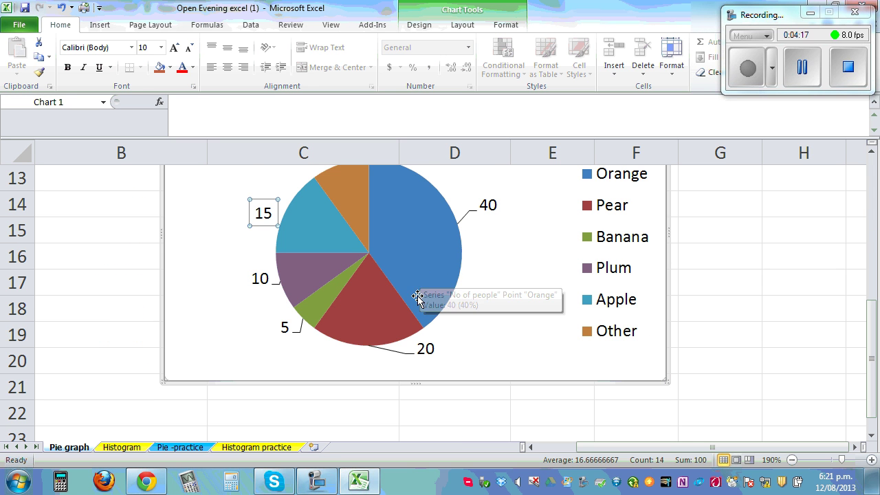
pyautogui.click(389, 271)
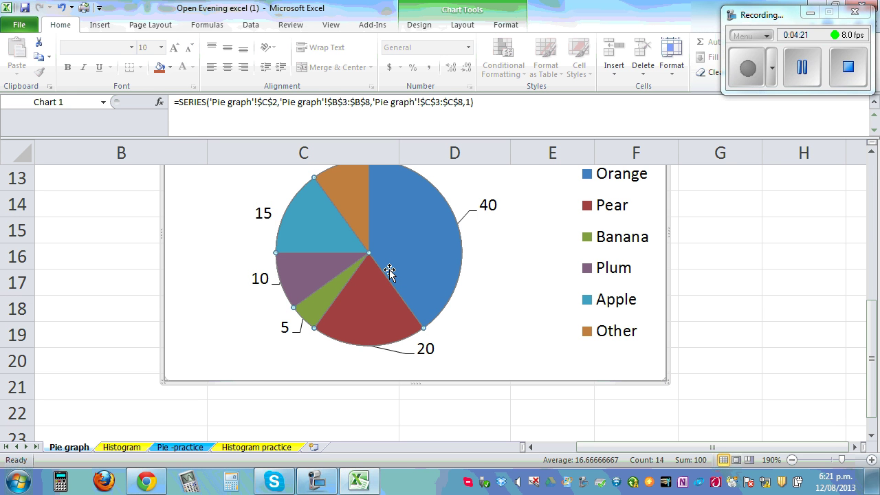
pyautogui.rightClick(389, 271)
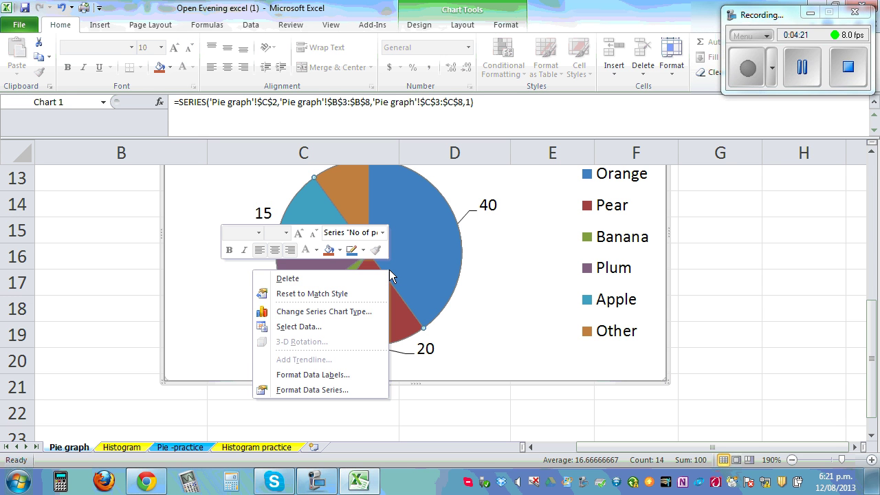
pyautogui.click(356, 373)
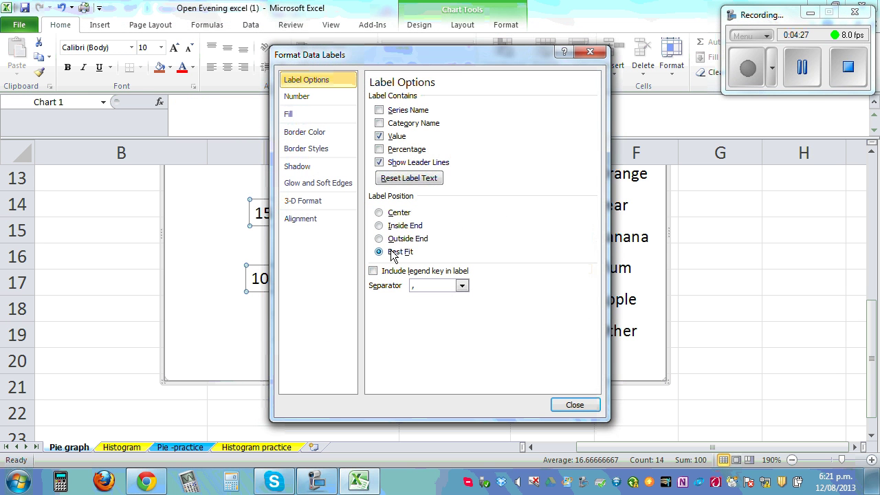
pyautogui.click(379, 149)
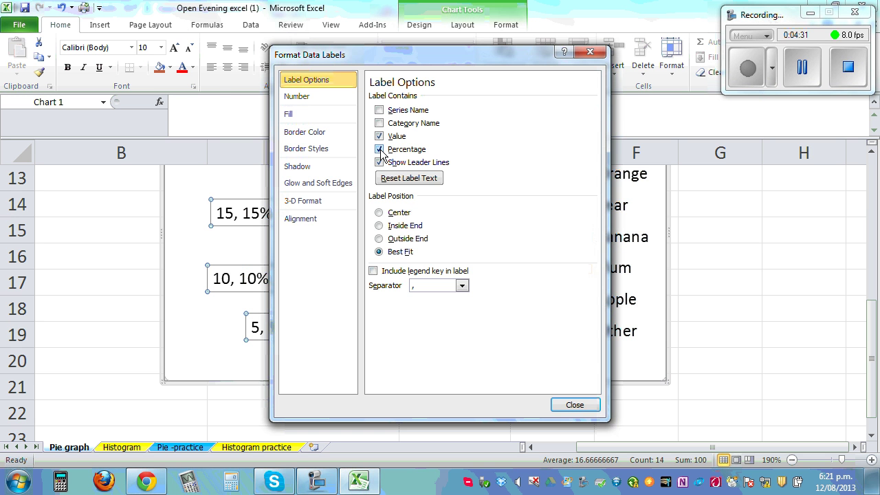
pyautogui.click(577, 407)
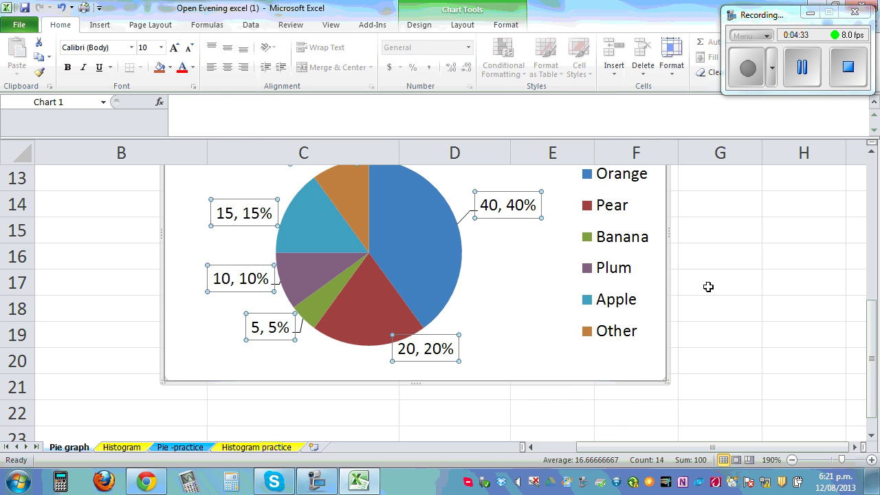
# Deselect the pie chart and examine the finished chart together with the fruit table above it
pyautogui.click(739, 305)
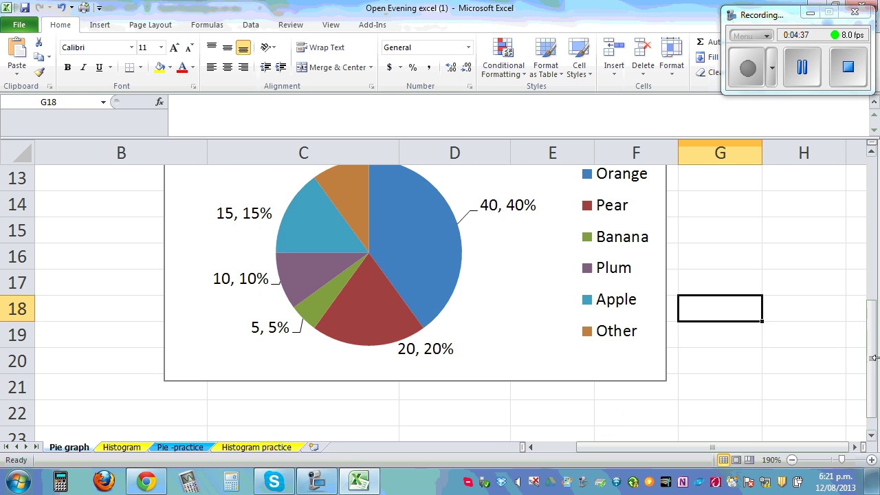
pyautogui.scroll(2, 875, 354)
pyautogui.scroll(-1, 875, 354)
pyautogui.scroll(1, 875, 354)
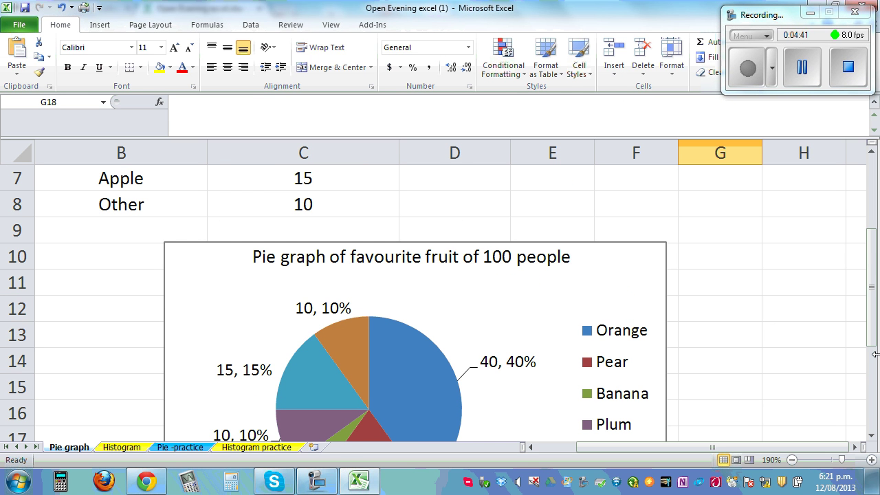
pyautogui.scroll(-1, 875, 354)
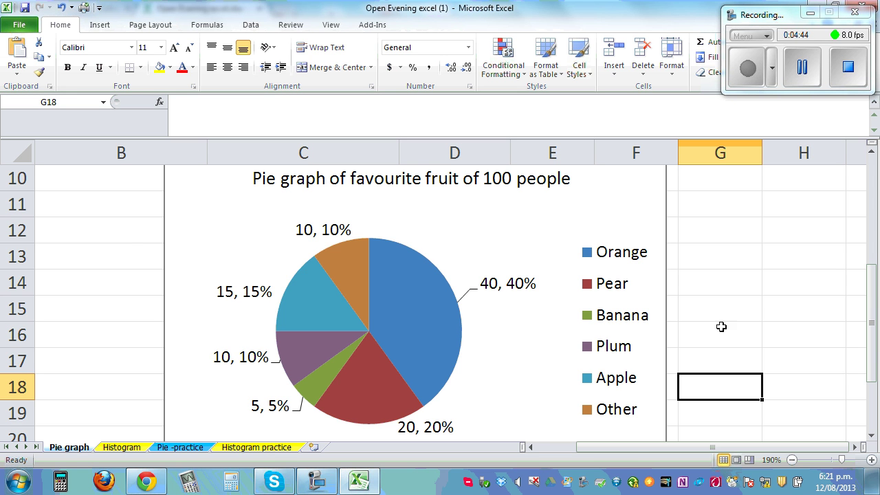
pyautogui.scroll(2, 744, 323)
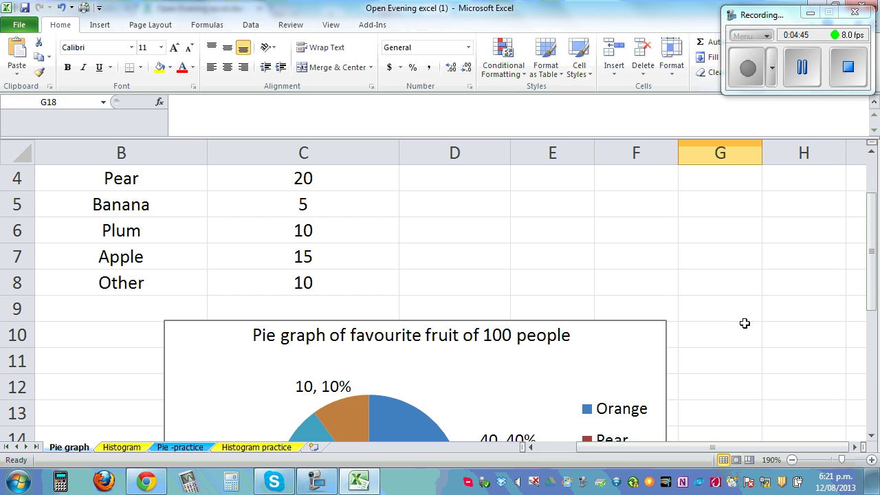
# Insert a 2-D stacked column chart from the fruit table E3:F9 on the Histogram sheet
pyautogui.click(122, 447)
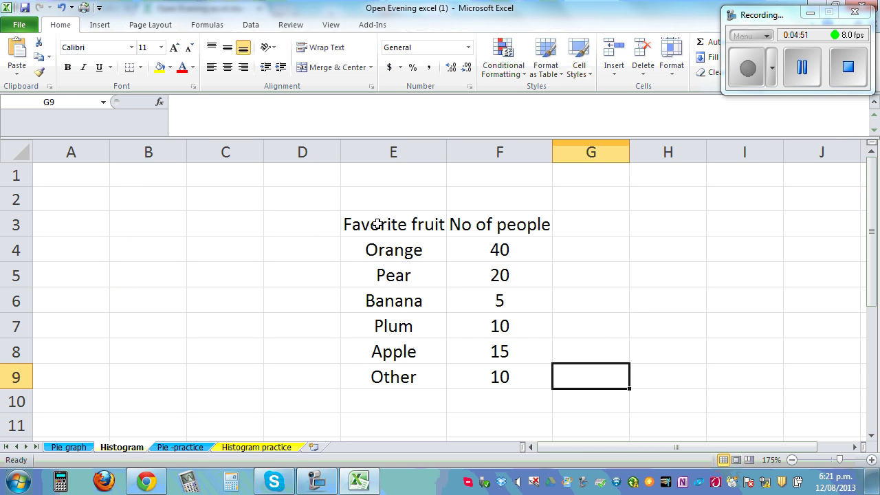
pyautogui.moveTo(377, 224); pyautogui.dragTo(532, 369)
pyautogui.click(95, 27)
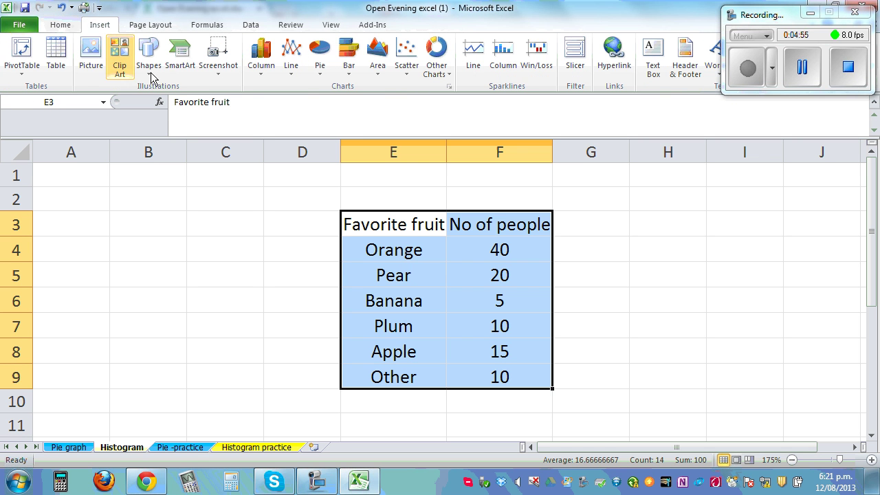
pyautogui.click(267, 72)
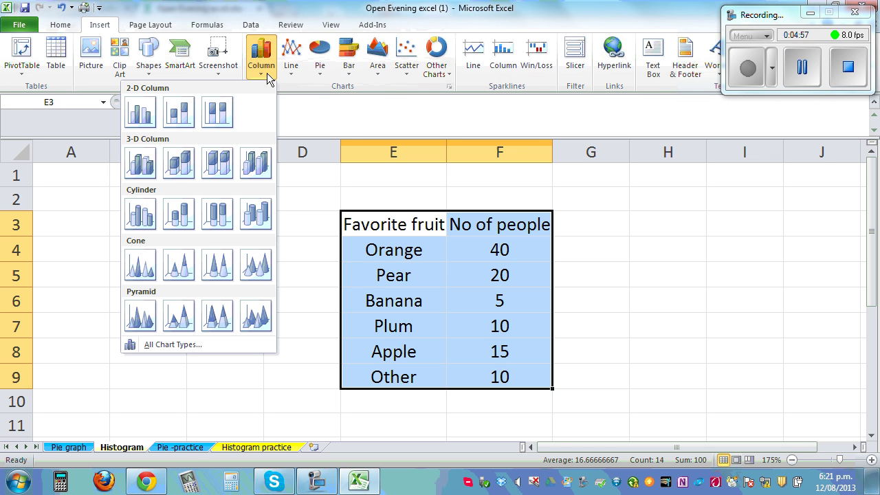
pyautogui.click(183, 123)
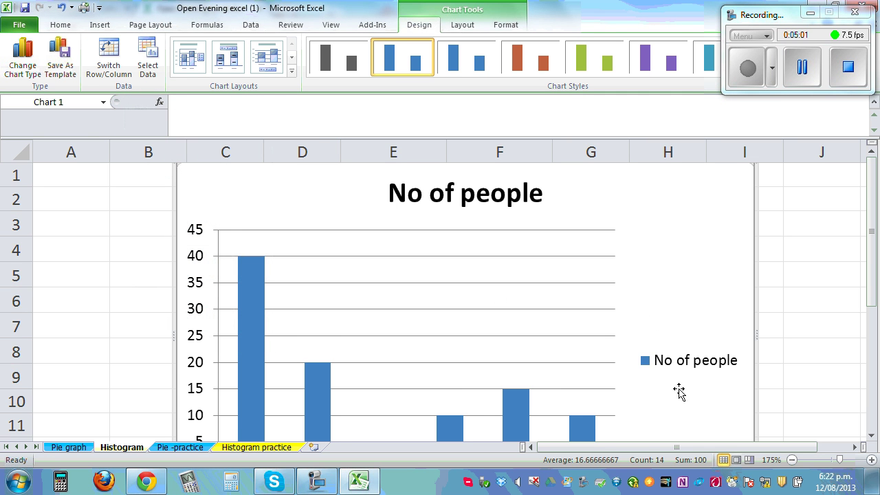
# Shrink the column chart so that its lower right corner lies in about cell H11
pyautogui.scroll(-1, 778, 362)
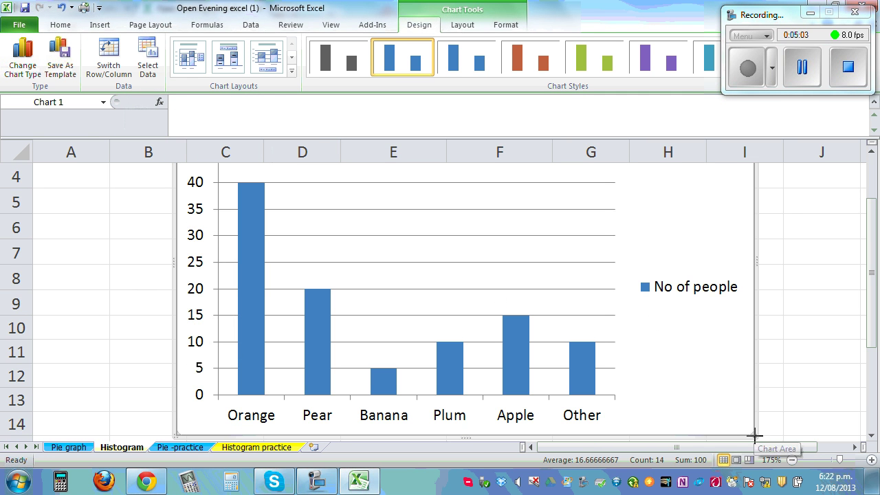
pyautogui.moveTo(754, 435); pyautogui.dragTo(663, 352)
pyautogui.scroll(1, 782, 342)
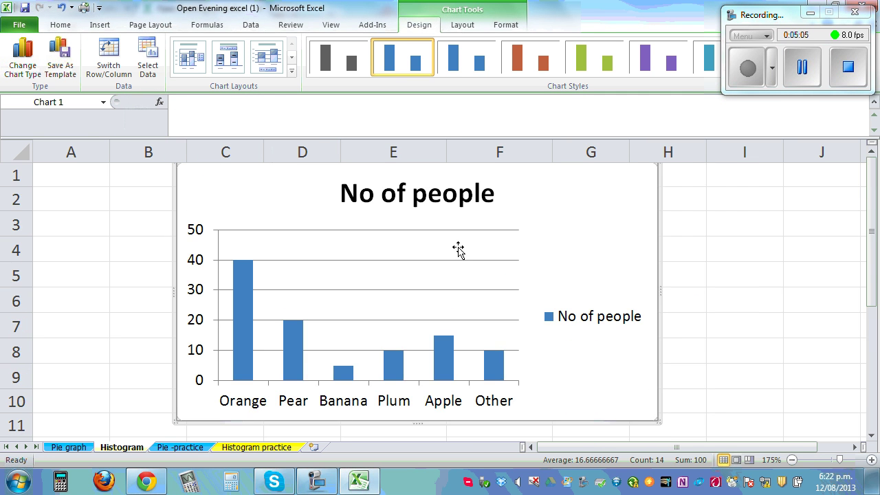
# Replace the column chart's title with "Histogram of favourite fruit of 100 people"
pyautogui.click(403, 195)
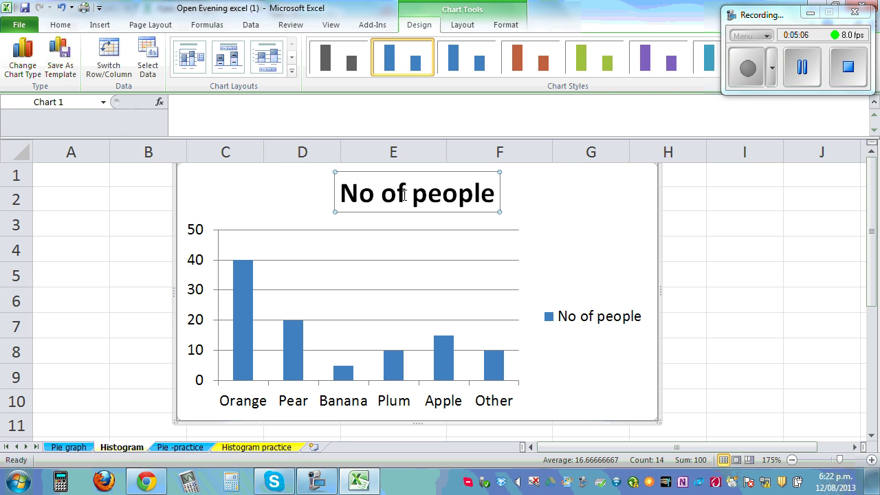
pyautogui.click(493, 192)
pyautogui.press('BackSpace')
pyautogui.press('BackSpace')
pyautogui.press('BackSpace')
pyautogui.press('BackSpace')
pyautogui.press('BackSpace')
pyautogui.press('BackSpace')
pyautogui.press('BackSpace')
pyautogui.press('BackSpace')
pyautogui.press('BackSpace')
pyautogui.press('BackSpace')
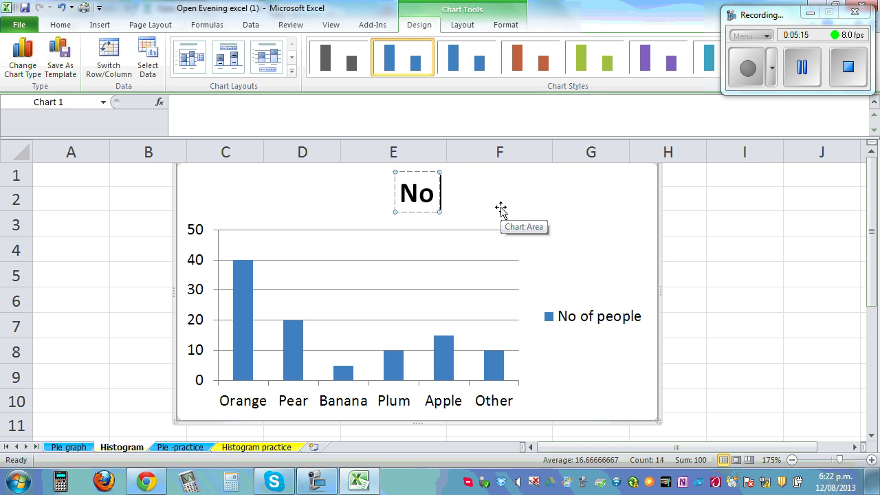
pyautogui.press('BackSpace')
pyautogui.press('BackSpace')
pyautogui.press('capslock')
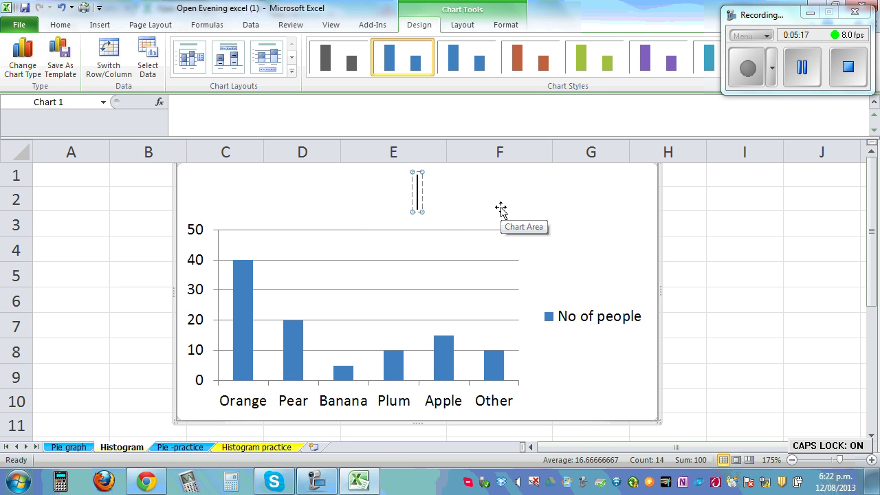
pyautogui.write('Histrog')
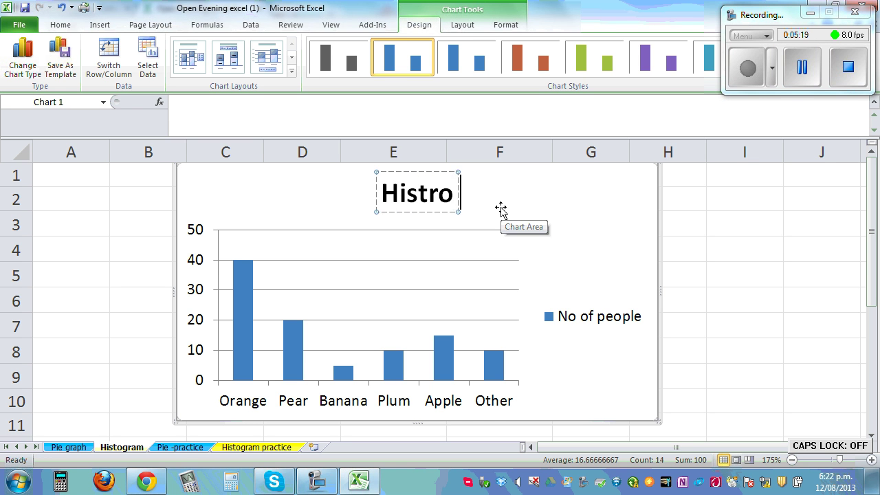
pyautogui.press('BackSpace')
pyautogui.press('BackSpace')
pyautogui.press('BackSpace')
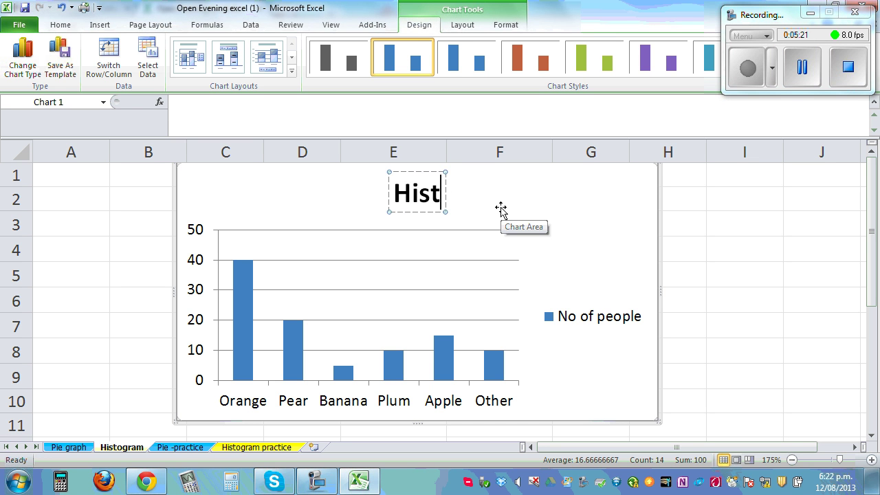
pyautogui.write('o')
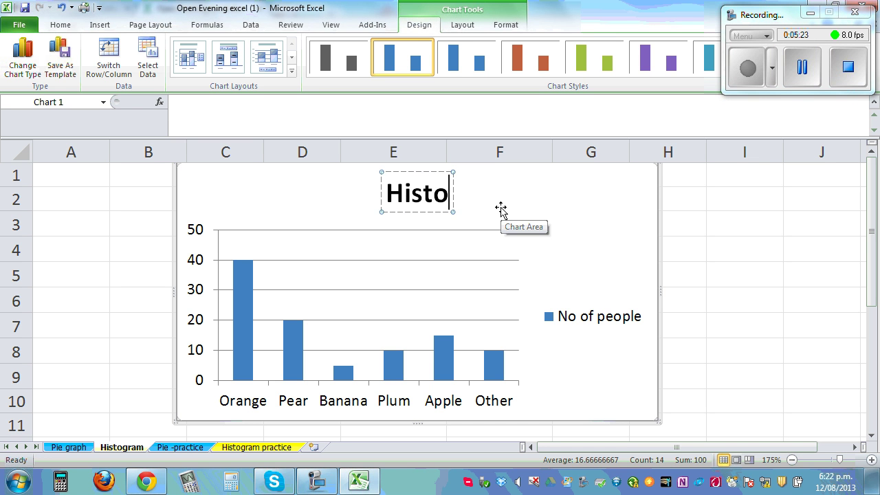
pyautogui.write('gram of f')
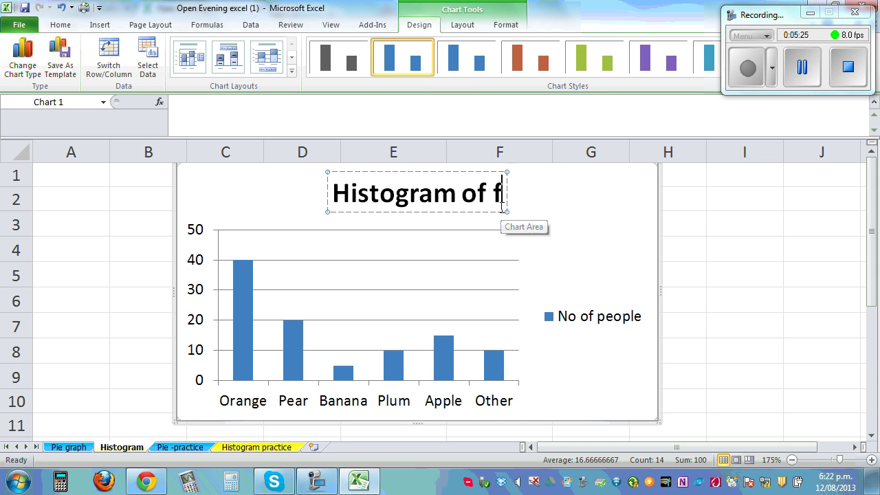
pyautogui.write('avourite fruit of 100 people')
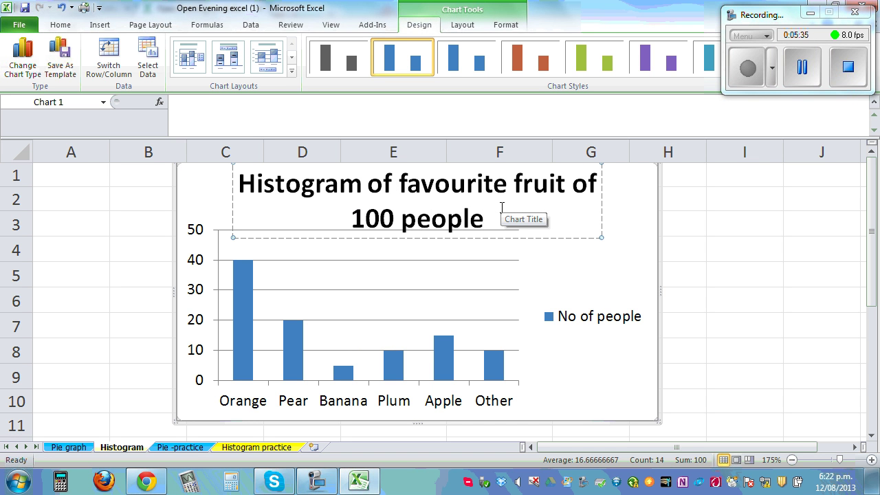
# Format the chart title as non-bold 11 pt text and move it up to the chart's top edge
pyautogui.moveTo(240, 181); pyautogui.dragTo(489, 220)
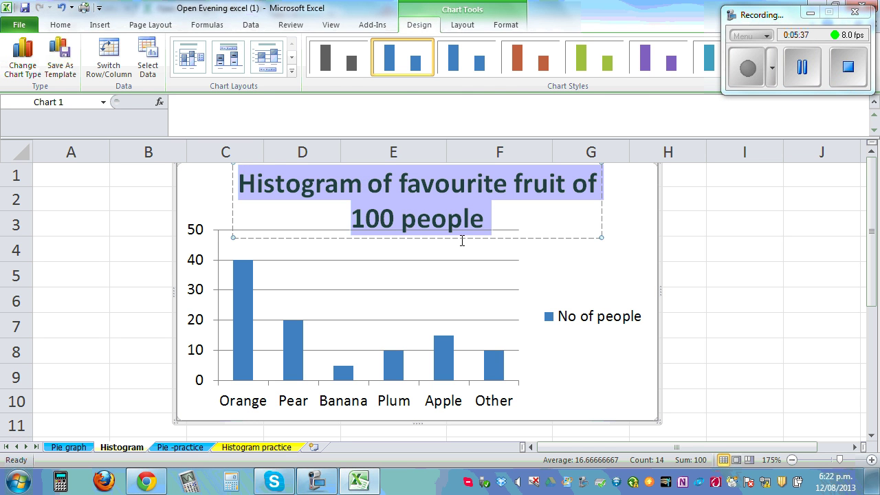
pyautogui.click(66, 26)
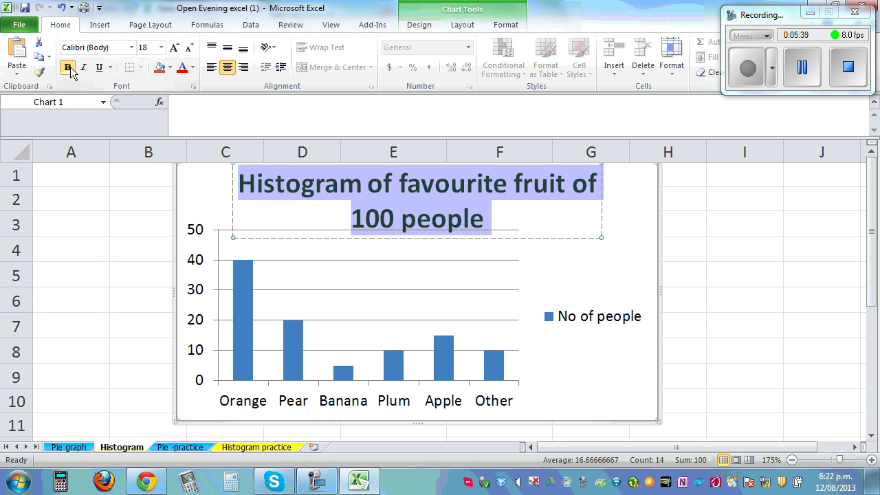
pyautogui.click(67, 66)
pyautogui.click(160, 47)
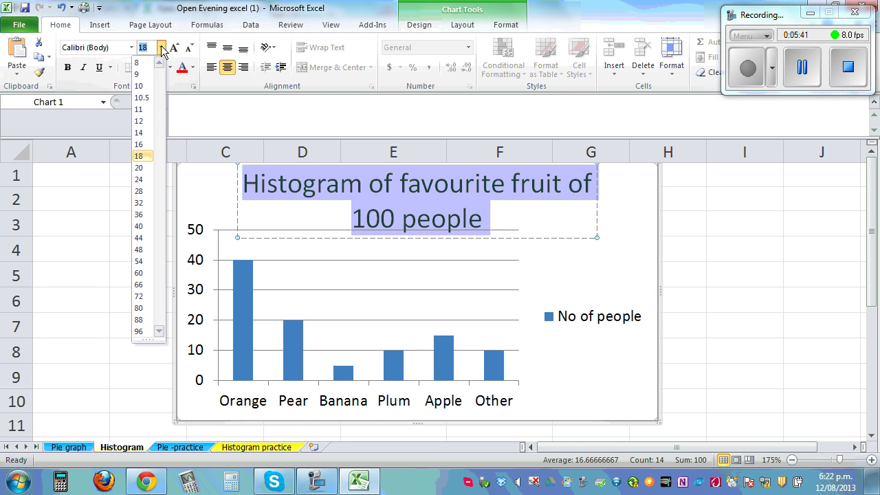
pyautogui.click(138, 109)
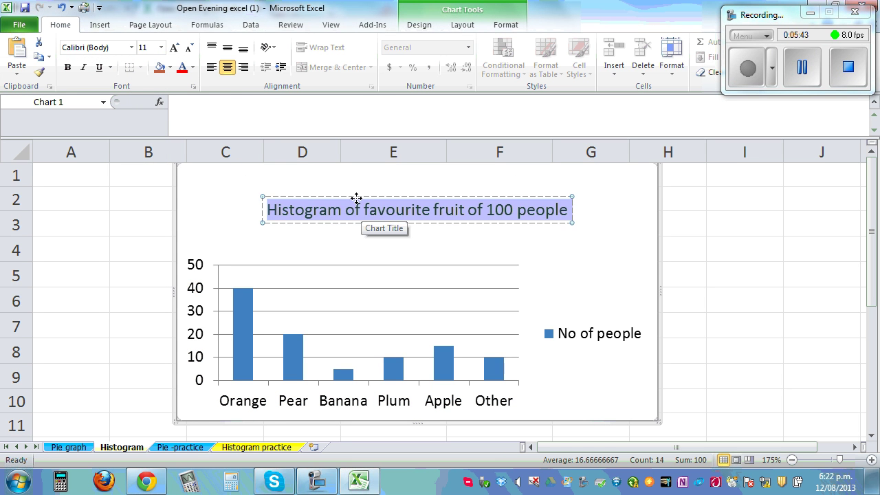
pyautogui.moveTo(353, 196); pyautogui.dragTo(331, 175)
pyautogui.click(710, 306)
# Delete the "No of people" legend and the horizontal gridlines from the column chart
pyautogui.click(560, 318)
pyautogui.press('Delete')
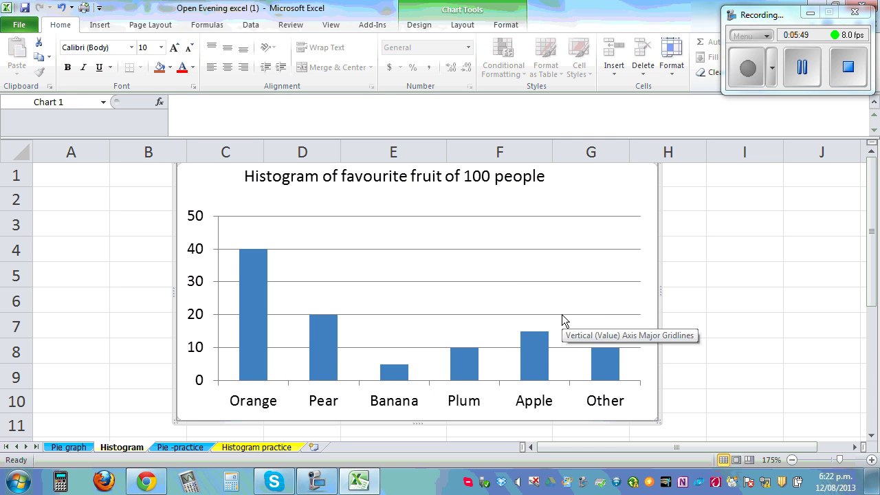
pyautogui.click(541, 282)
pyautogui.press('Delete')
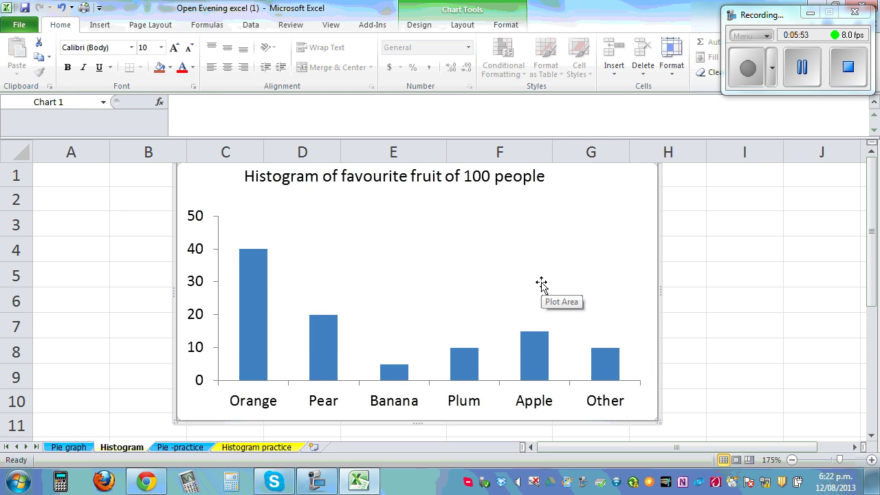
# Shrink the column chart slightly and move it so that it covers about B2:G11
pyautogui.scroll(-1, 714, 277)
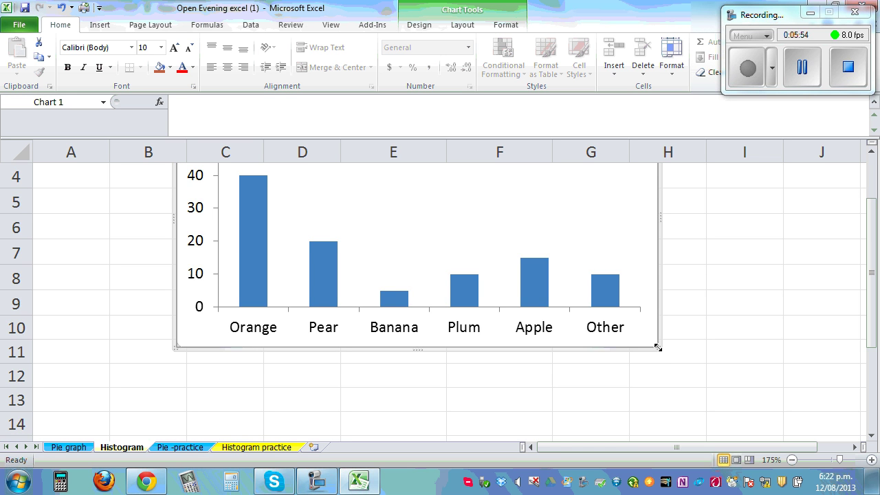
pyautogui.moveTo(656, 347); pyautogui.dragTo(640, 332)
pyautogui.scroll(1, 711, 299)
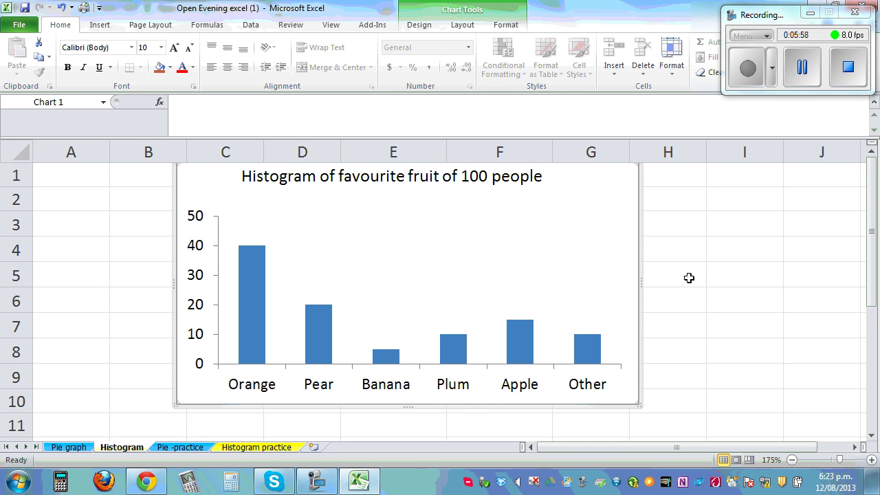
pyautogui.moveTo(620, 189); pyautogui.dragTo(605, 210)
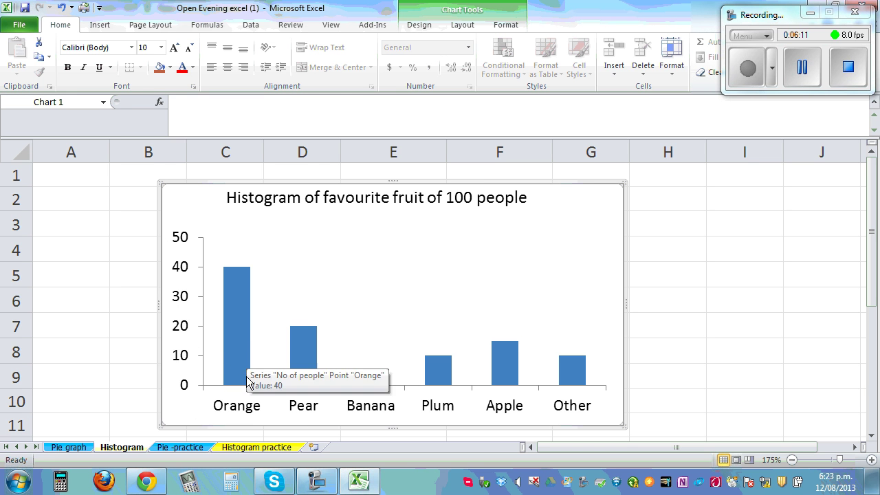
# Add data labels to the column chart's "No of people" series
pyautogui.rightClick(234, 327)
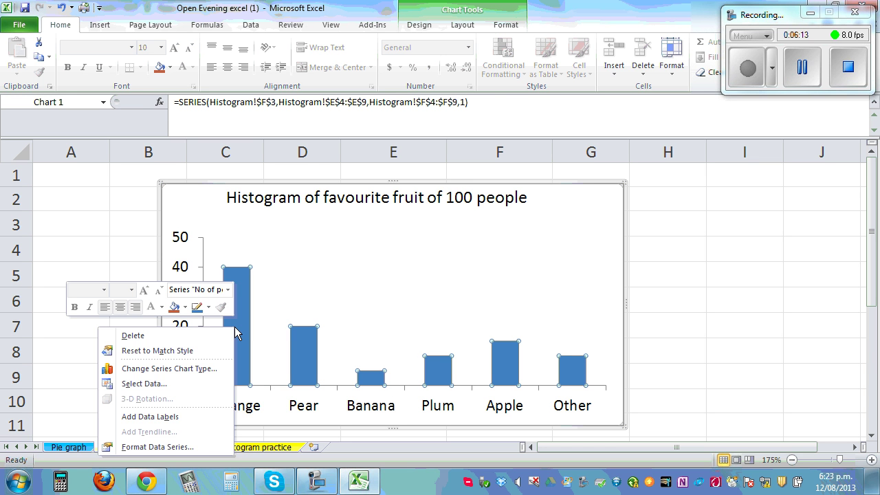
pyautogui.click(192, 416)
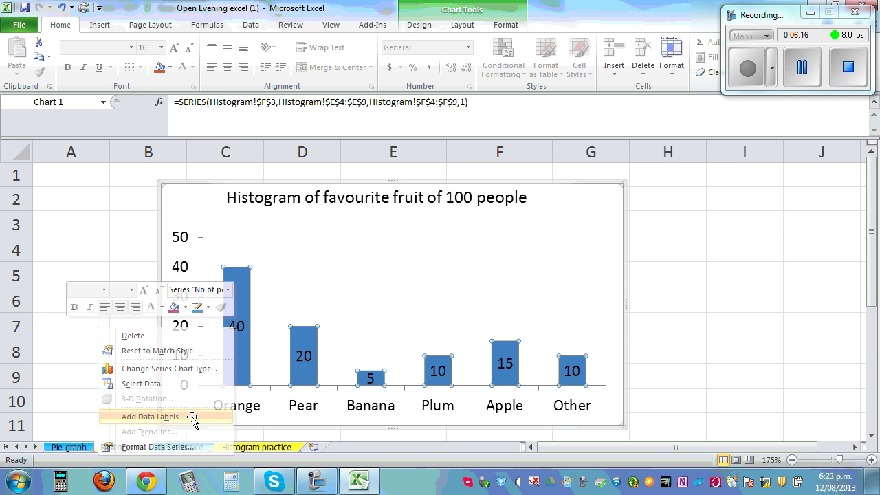
# Move the Orange, Pear and Banana data labels individually so that each sits just above its column
pyautogui.click(236, 325)
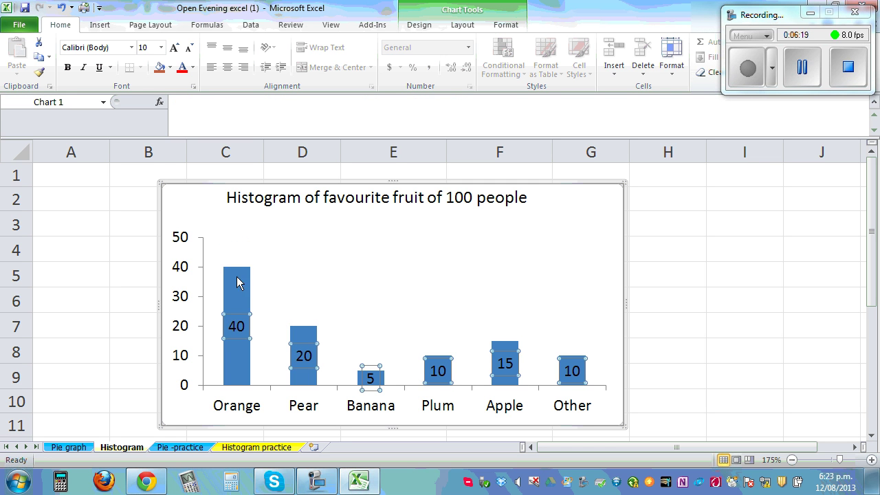
pyautogui.click(236, 326)
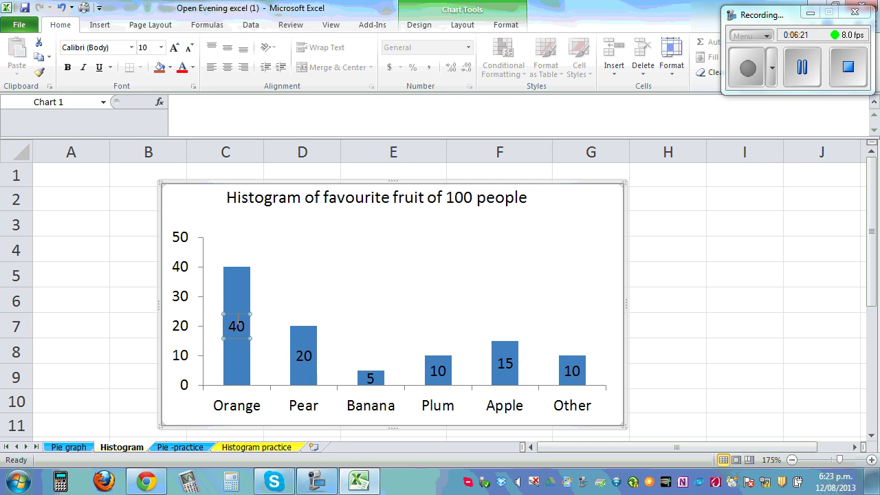
pyautogui.moveTo(231, 315); pyautogui.dragTo(234, 239)
pyautogui.click(304, 356)
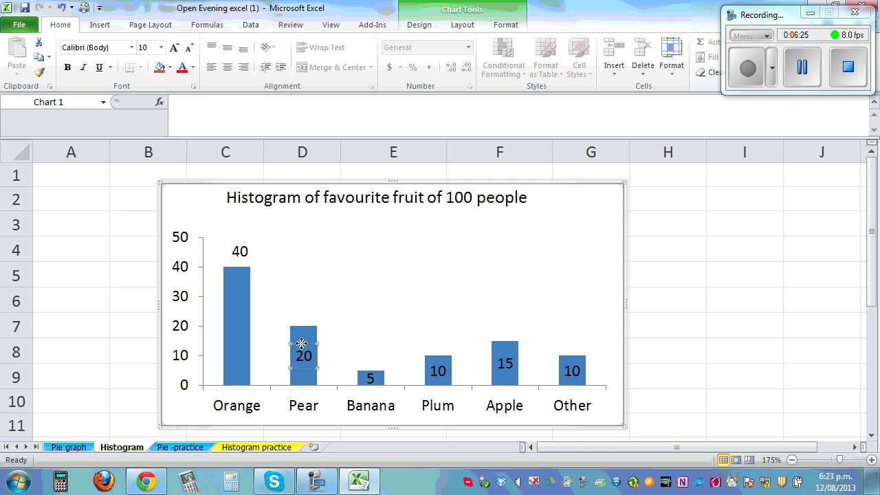
pyautogui.moveTo(301, 344); pyautogui.dragTo(300, 299)
pyautogui.click(370, 378)
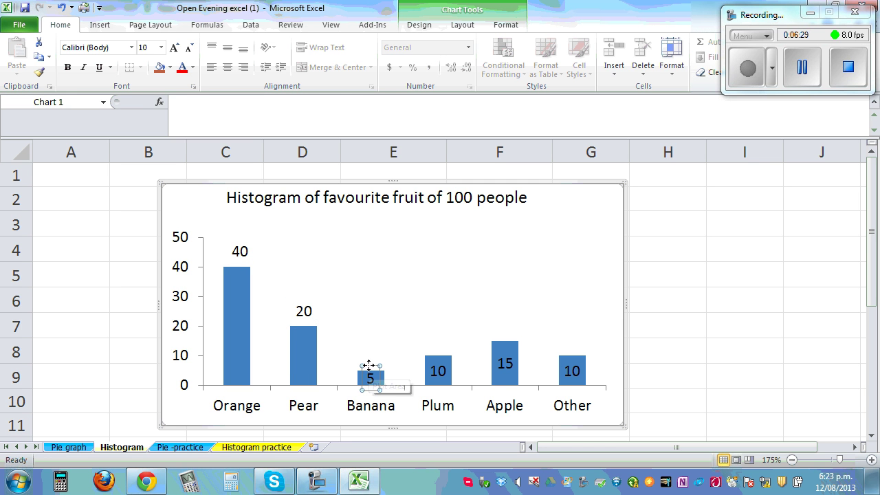
pyautogui.moveTo(369, 363); pyautogui.dragTo(368, 346)
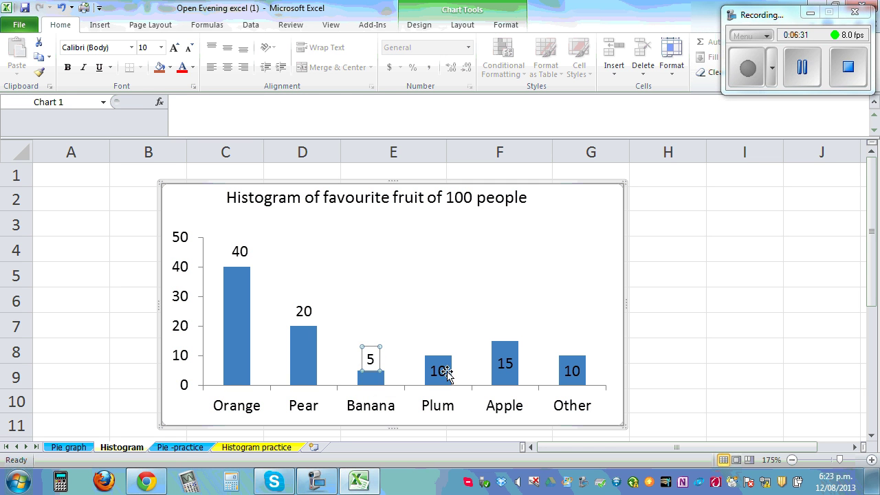
# Place the Plum, Apple and Other data labels just above their columns, and deselect the chart
pyautogui.click(438, 371)
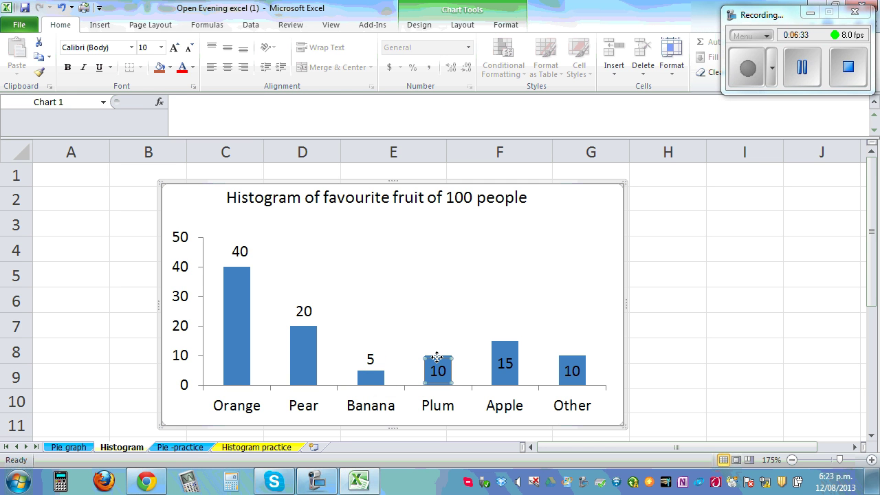
pyautogui.moveTo(435, 344); pyautogui.dragTo(435, 327)
pyautogui.click(506, 367)
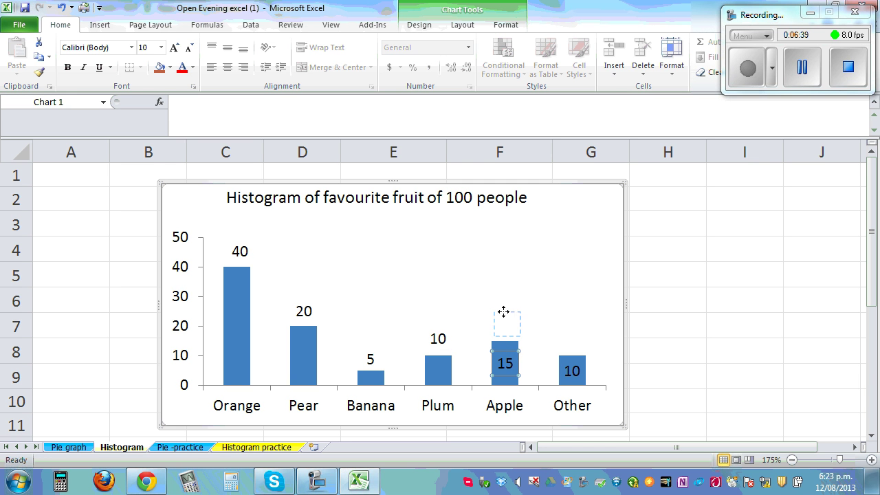
pyautogui.moveTo(503, 311); pyautogui.dragTo(503, 311)
pyautogui.click(572, 368)
pyautogui.moveTo(571, 342); pyautogui.dragTo(571, 327)
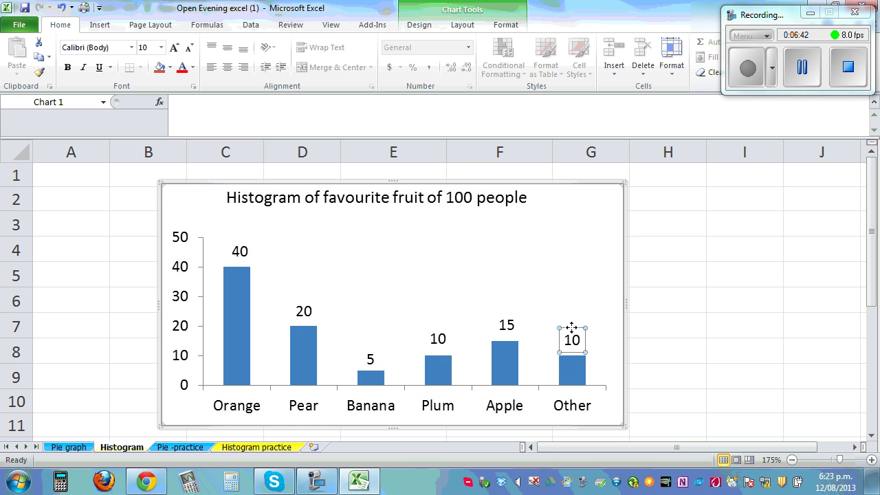
pyautogui.click(686, 317)
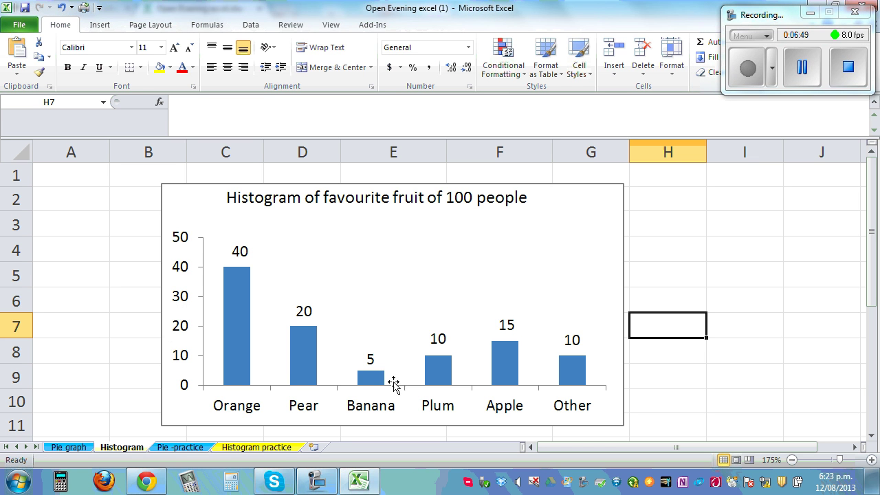
# Add a primary horizontal axis title below the axis of the fruit column chart
pyautogui.click(596, 197)
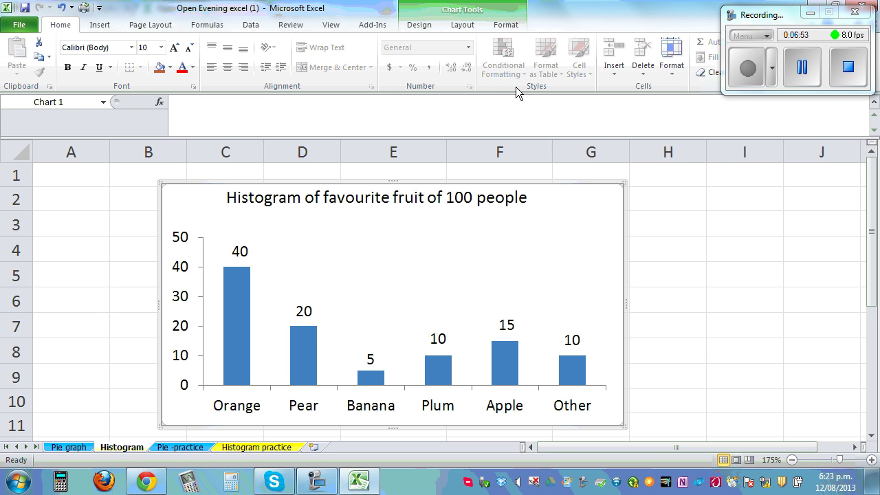
pyautogui.click(468, 28)
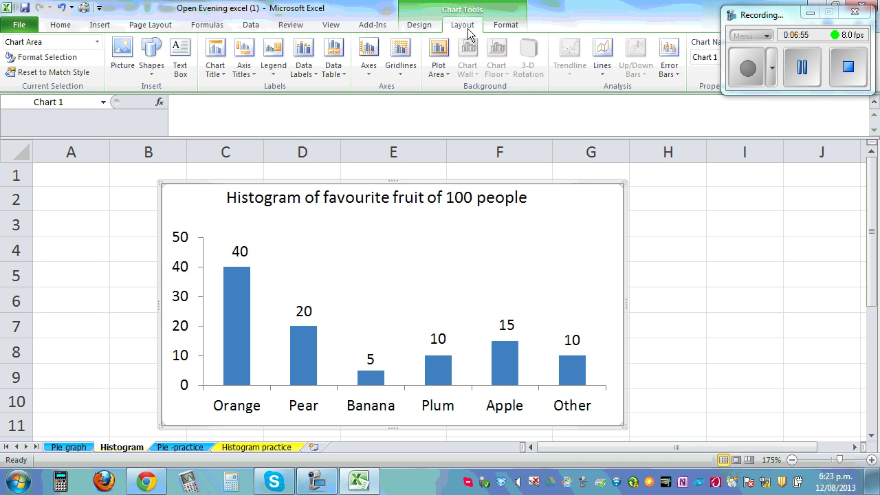
pyautogui.click(253, 76)
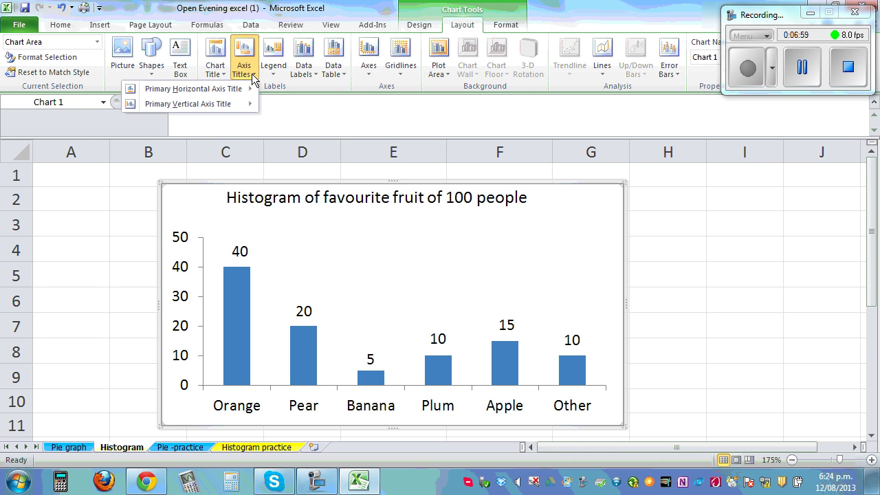
pyautogui.moveTo(196, 96)
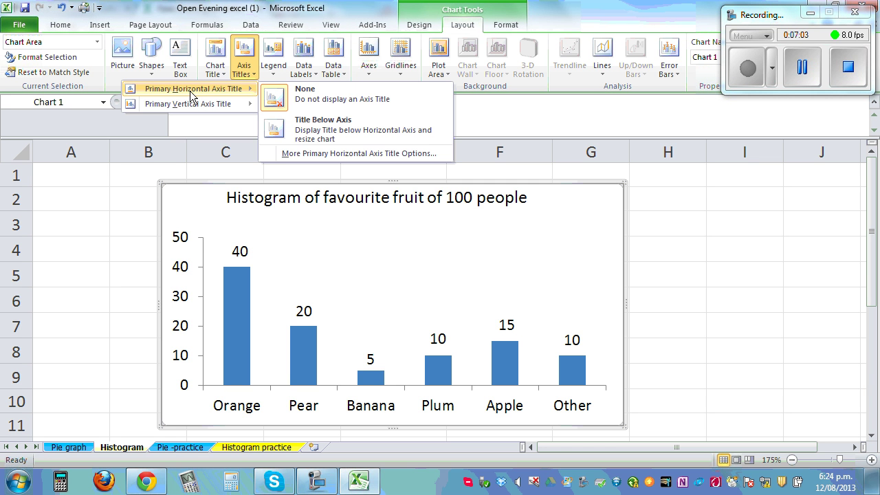
pyautogui.click(319, 132)
# Replace the horizontal axis title's placeholder text with "Favourite fruit"
pyautogui.click(435, 397)
pyautogui.press('BackSpace')
pyautogui.press('BackSpace')
pyautogui.press('BackSpace')
pyautogui.press('BackSpace')
pyautogui.press('BackSpace')
pyautogui.press('BackSpace')
pyautogui.press('BackSpace')
pyautogui.press('BackSpace')
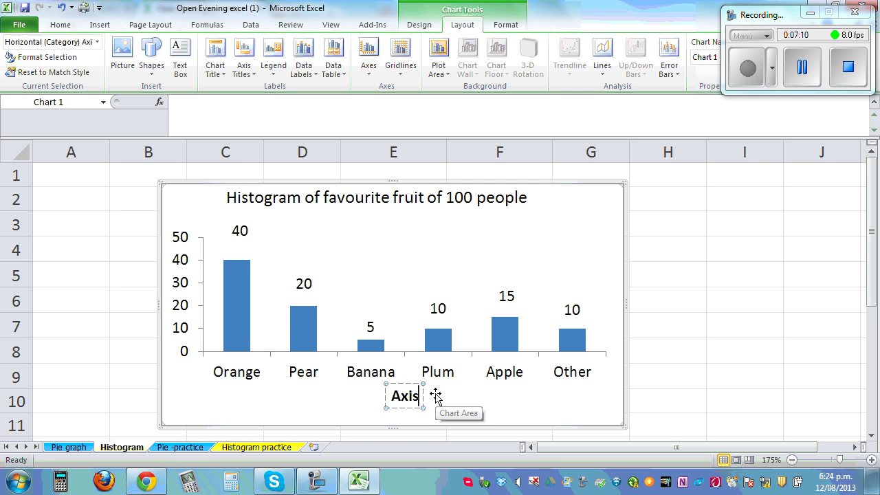
pyautogui.press('BackSpace')
pyautogui.press('BackSpace')
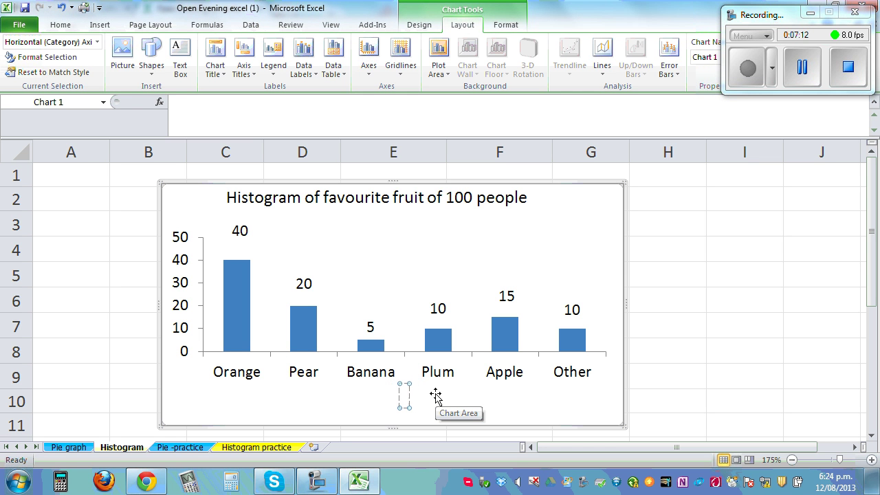
pyautogui.write('Favo')
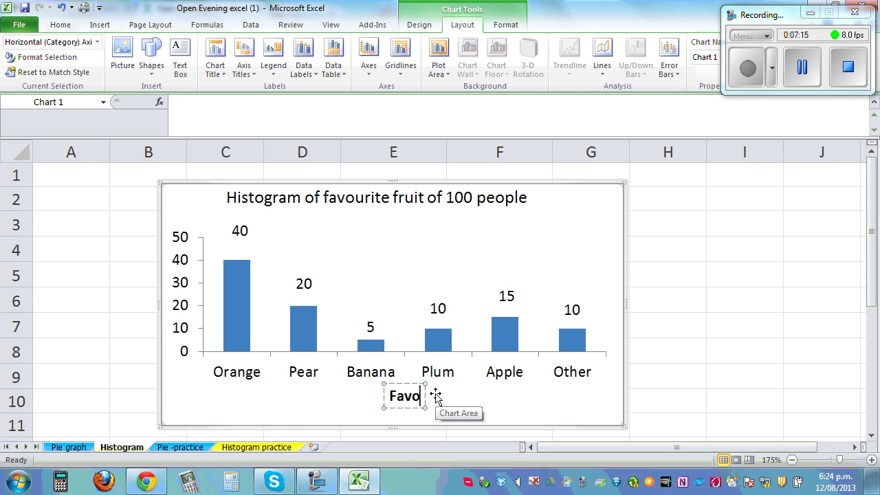
pyautogui.write('urite frui')
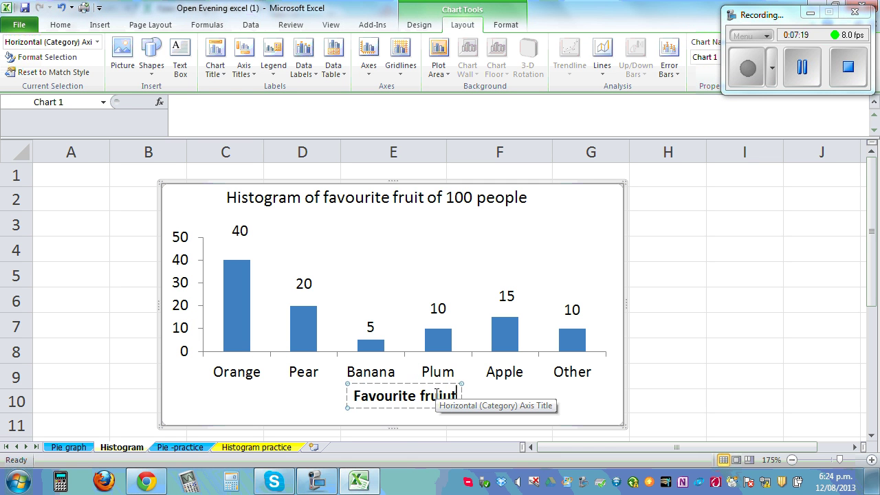
pyautogui.write('t')
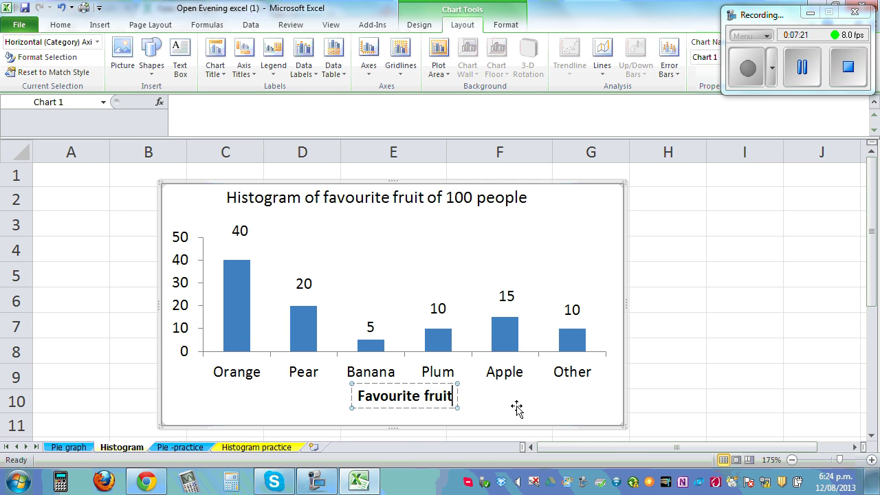
pyautogui.click(529, 406)
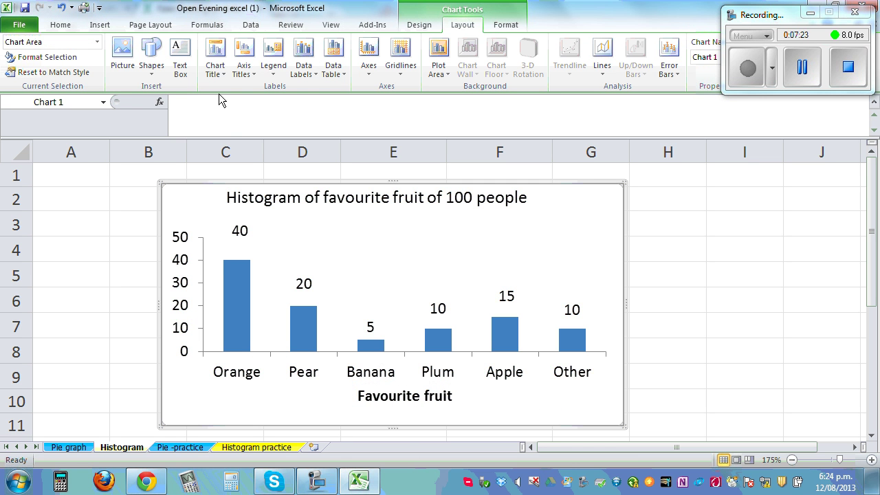
# Add a primary vertical axis title with horizontal text orientation and the wording "# of people"
pyautogui.click(250, 70)
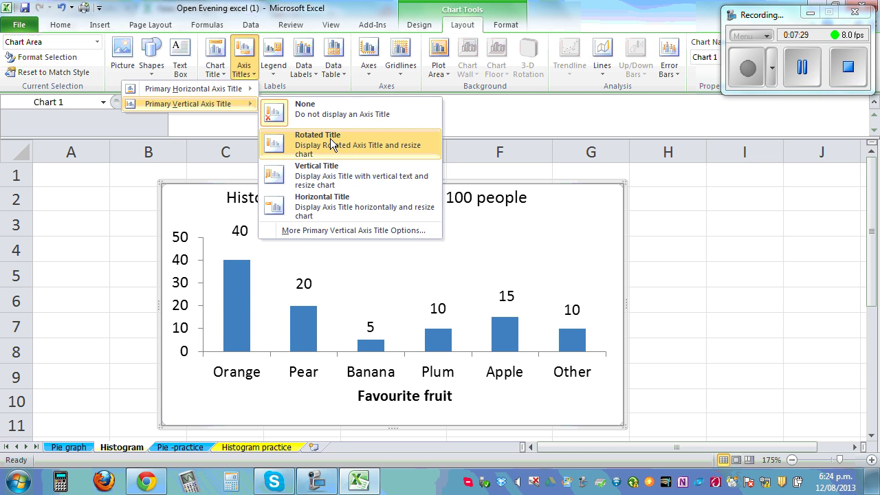
pyautogui.click(336, 210)
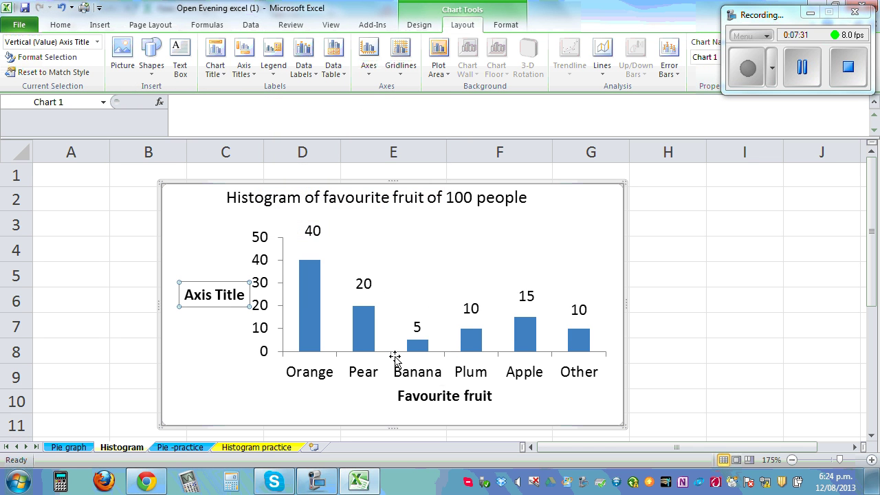
pyautogui.click(201, 115)
pyautogui.click(200, 114)
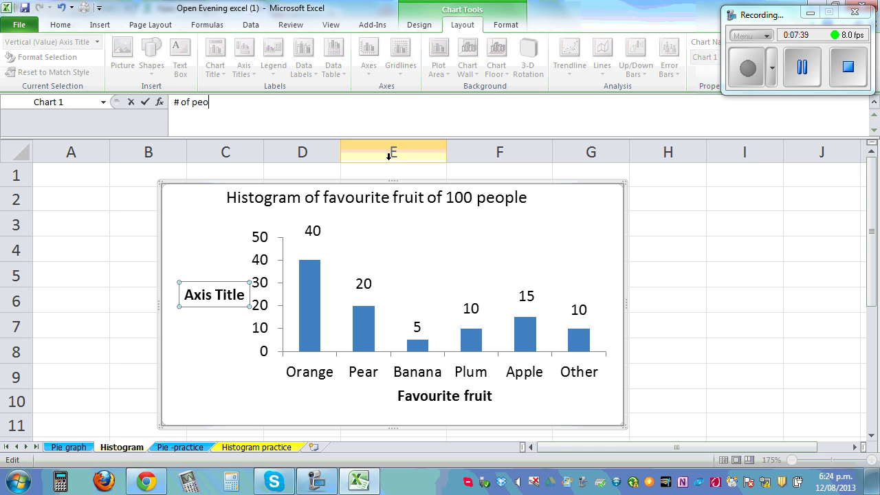
pyautogui.press('Return')
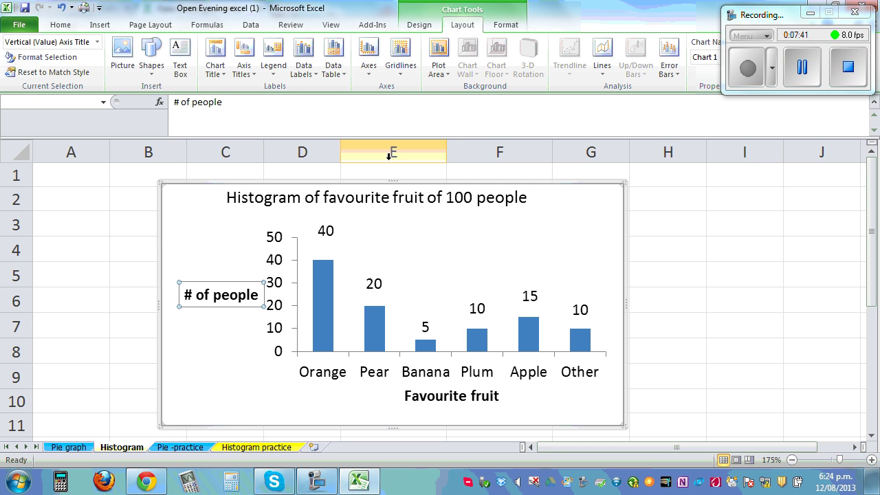
pyautogui.click(232, 352)
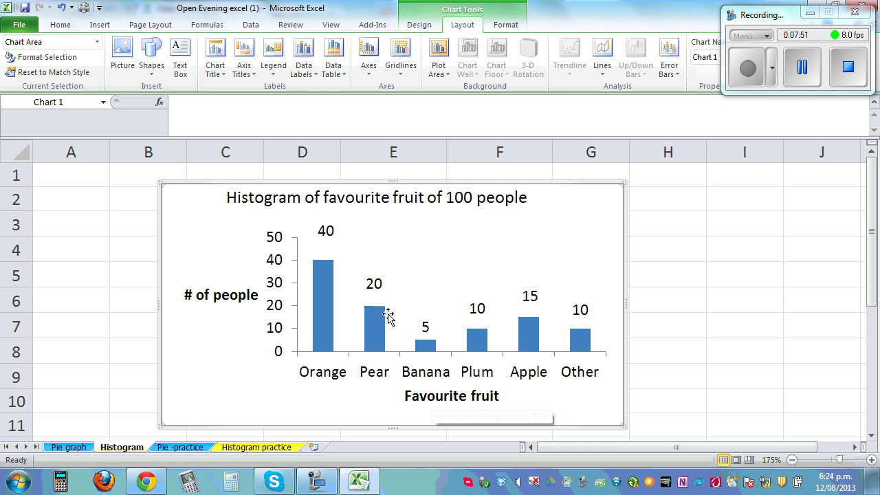
# View the data tables on the Pie -practice and Histogram practice sheets
pyautogui.click(180, 447)
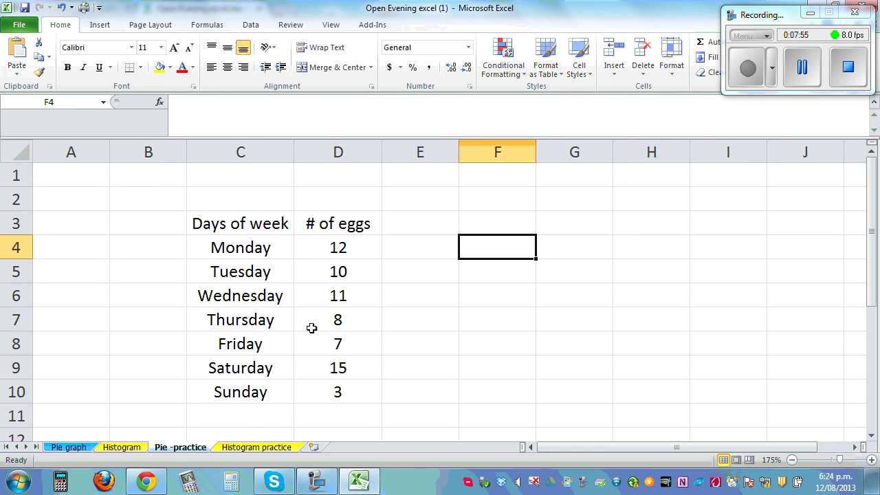
pyautogui.click(255, 448)
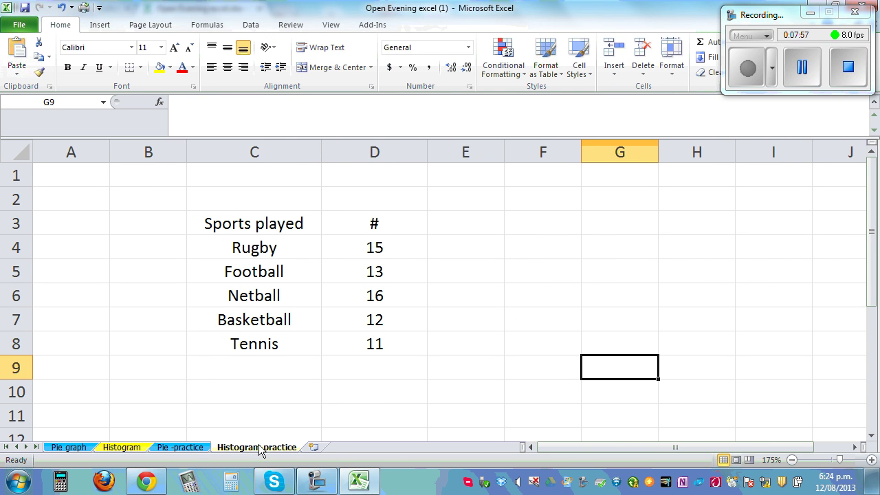